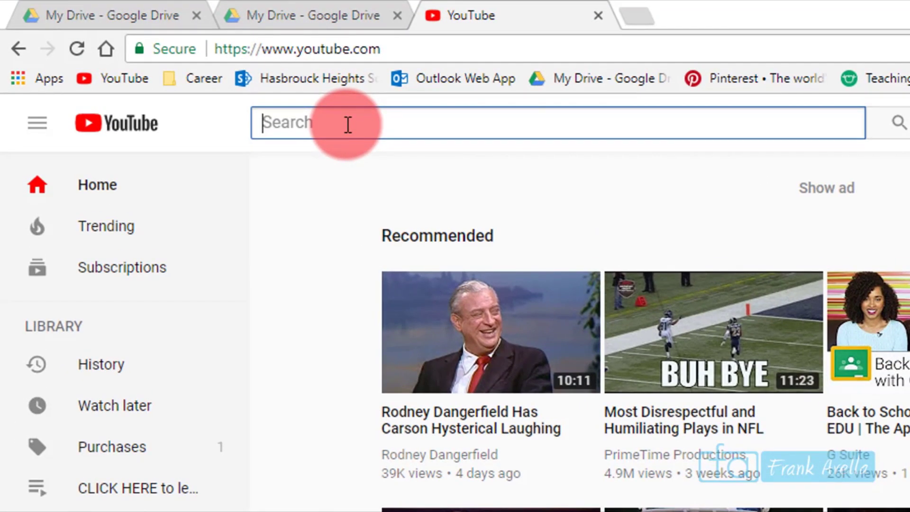
Step: Search YouTube for 'math' and narrow the results to channels only
text(math)
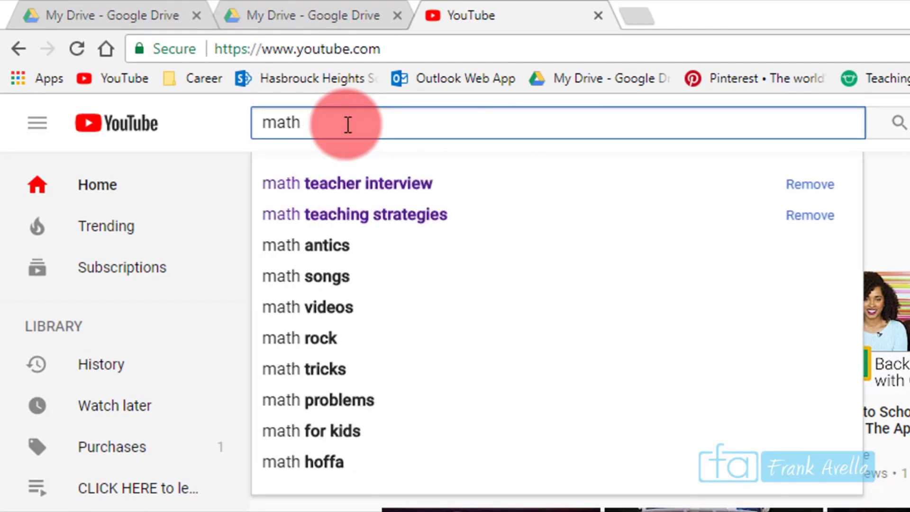
key(Return)
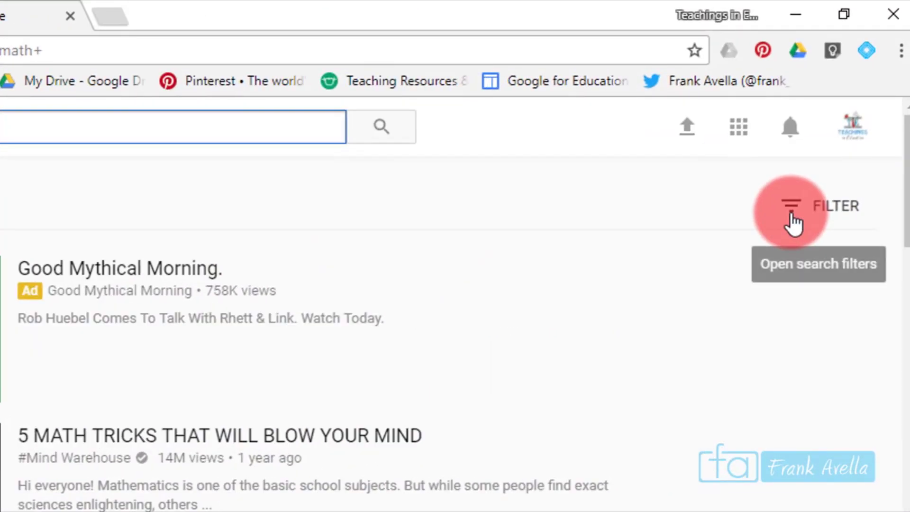
click(793, 221)
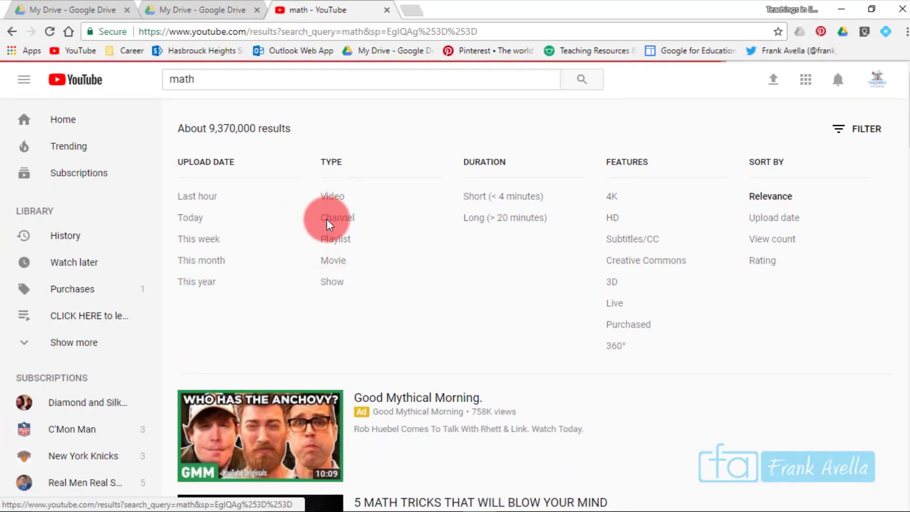
click(332, 217)
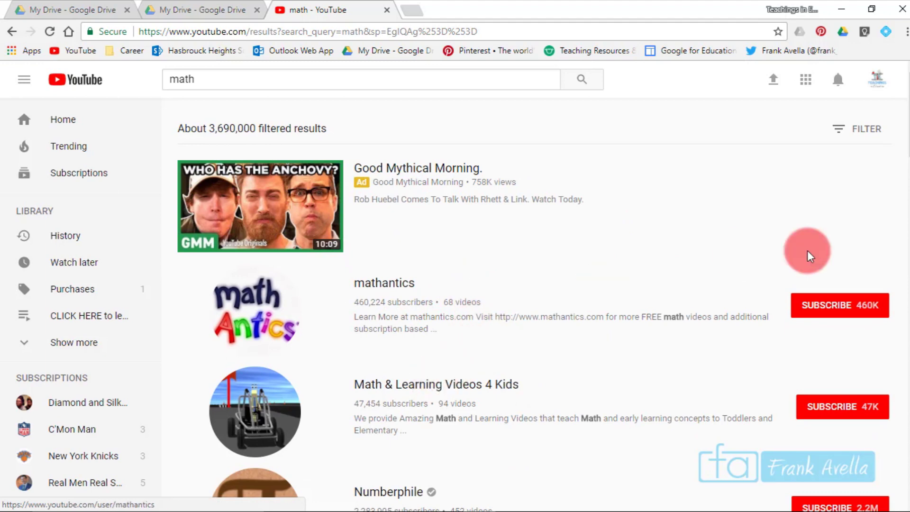
mouse_move(904, 130)
mouse_down()
mouse_move(904, 202)
mouse_move(904, 114)
mouse_up()
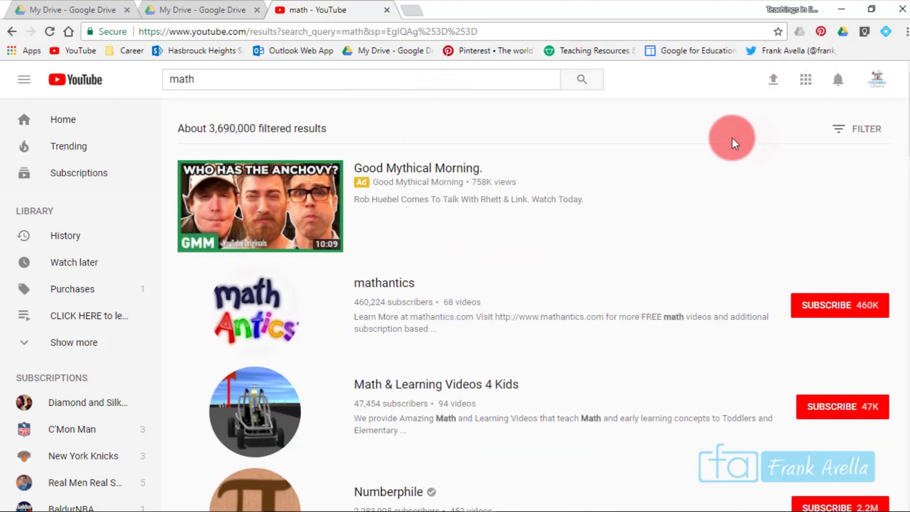
Step: Remove the Channel filter to show all math results, about 9,370,000
click(836, 133)
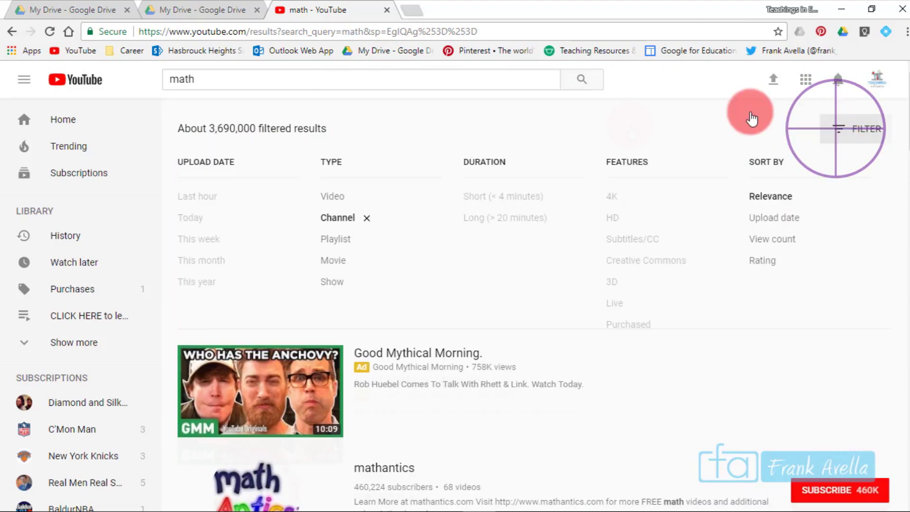
click(335, 201)
click(341, 77)
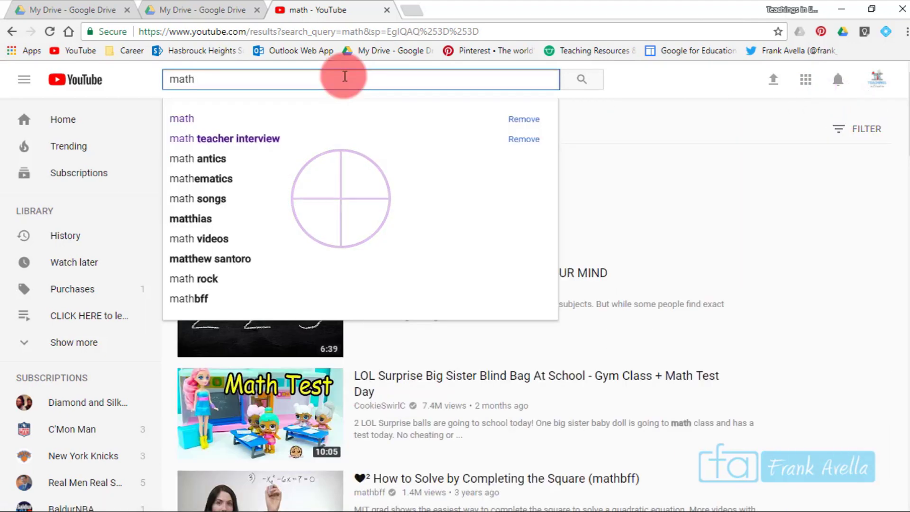
click(345, 76)
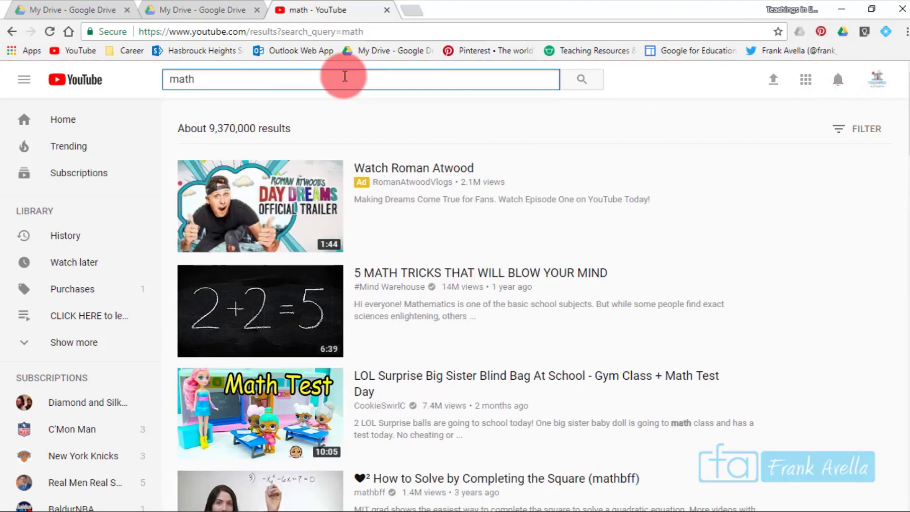
Step: Play '5 MATH TRICKS THAT WILL BLOW YOUR MIND', skip the ad, and subscribe to #Mind Warehouse
click(423, 283)
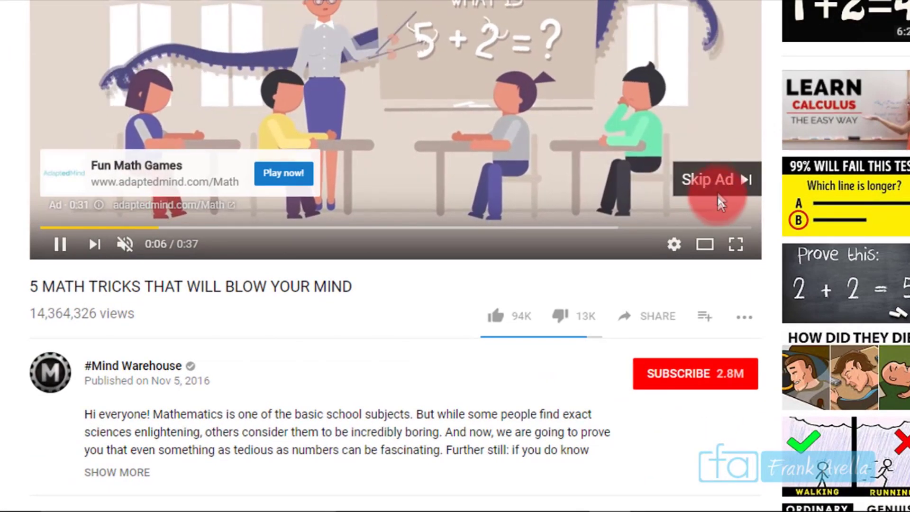
click(712, 189)
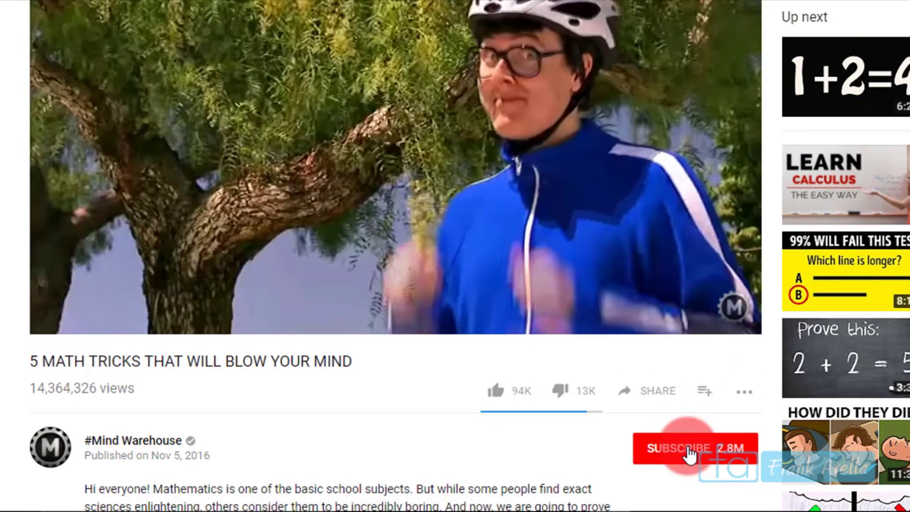
click(689, 452)
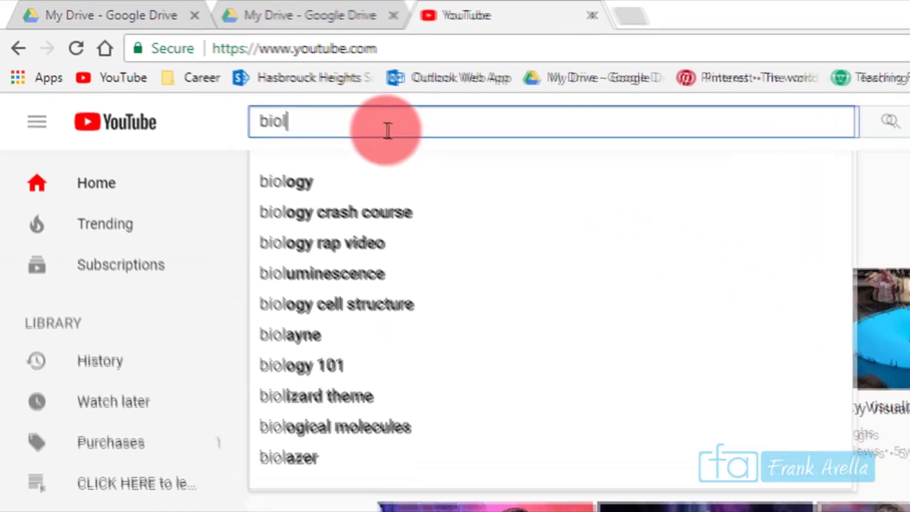
Step: Search 'cell biology', play 'A Tour of the Cell', and bring up its save-to-playlist options
text(cell biology)
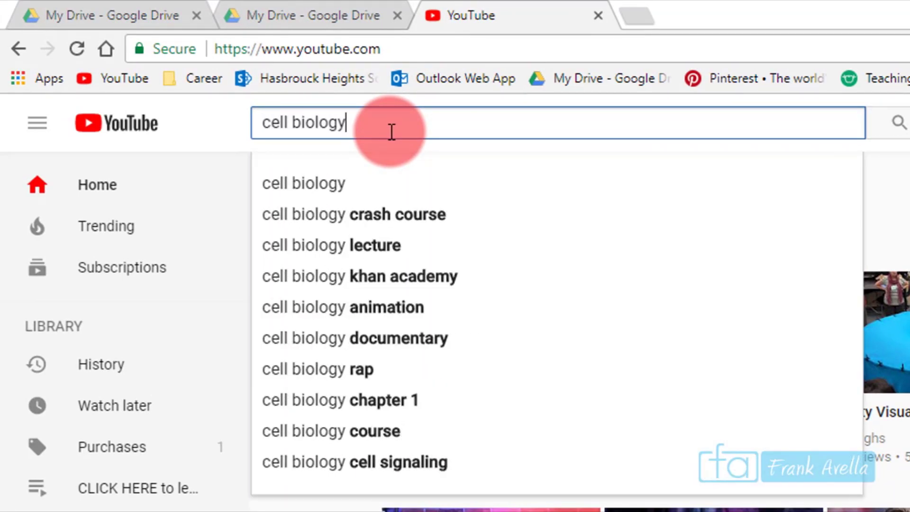
key(Return)
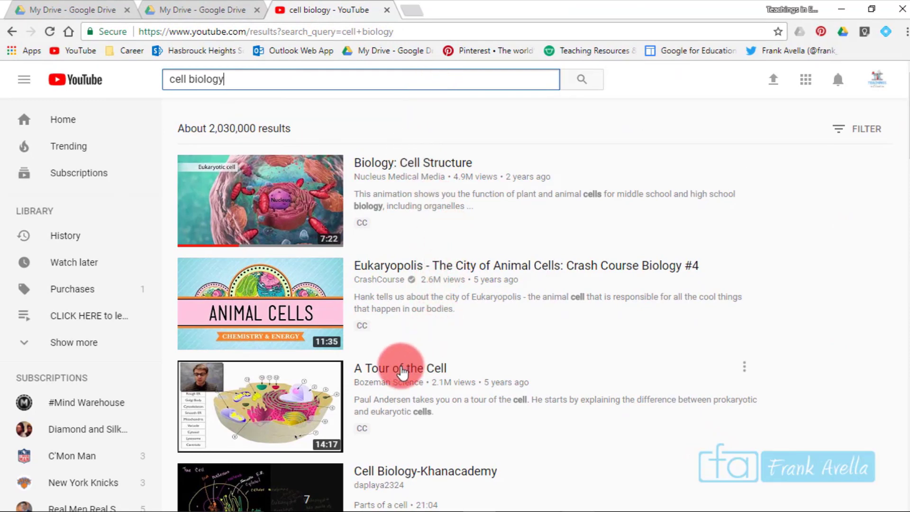
click(400, 373)
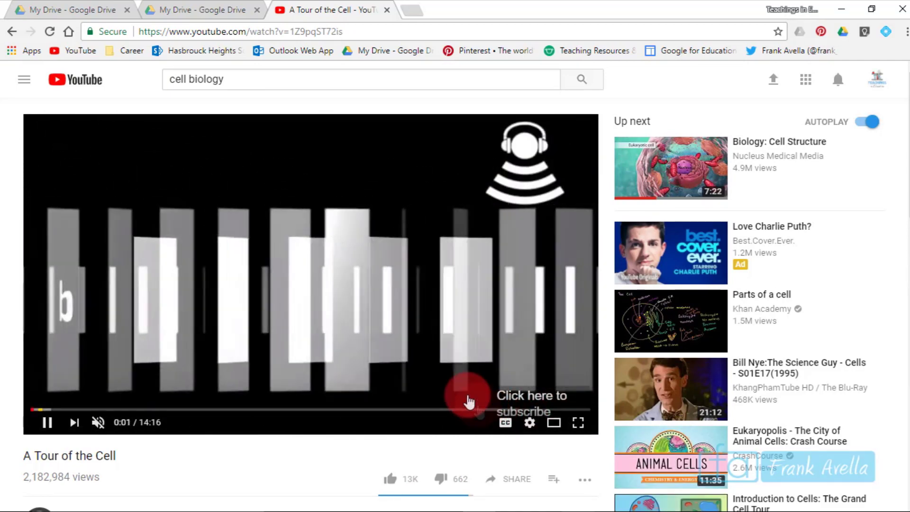
scroll(902, 124, down, 1)
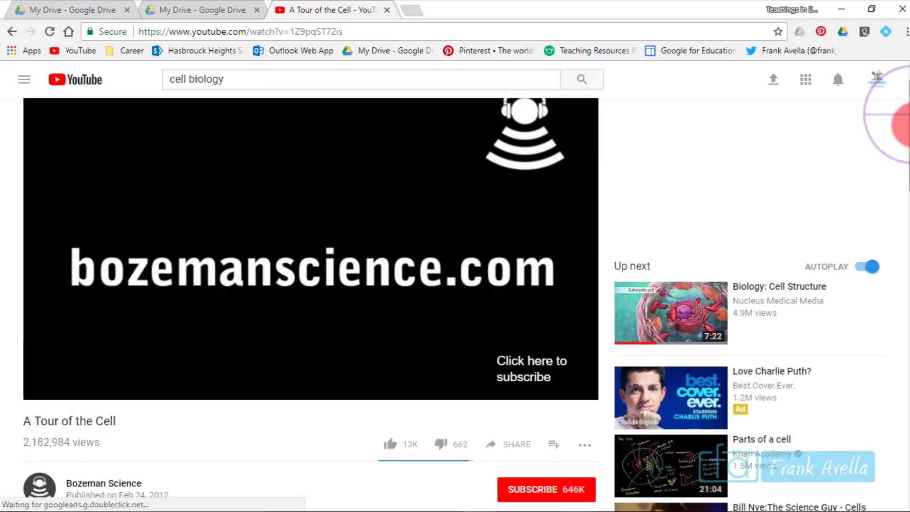
scroll(902, 124, down, 1)
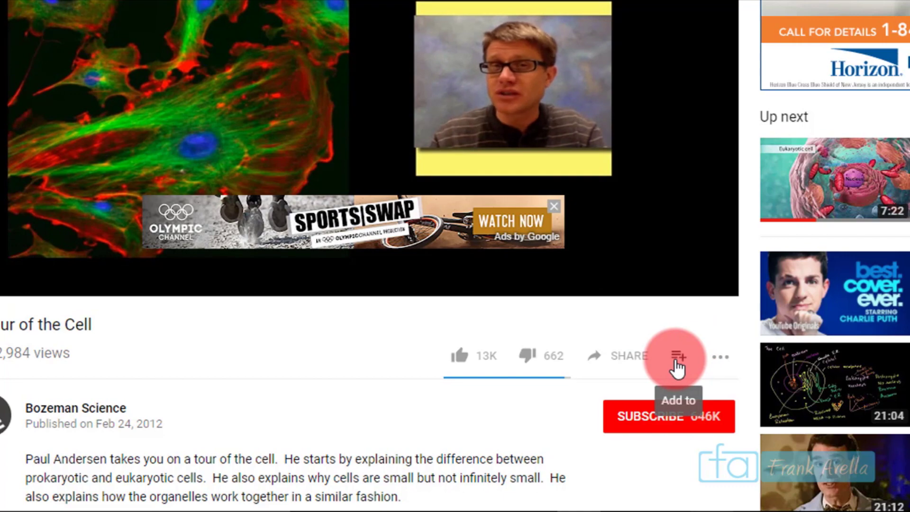
click(675, 362)
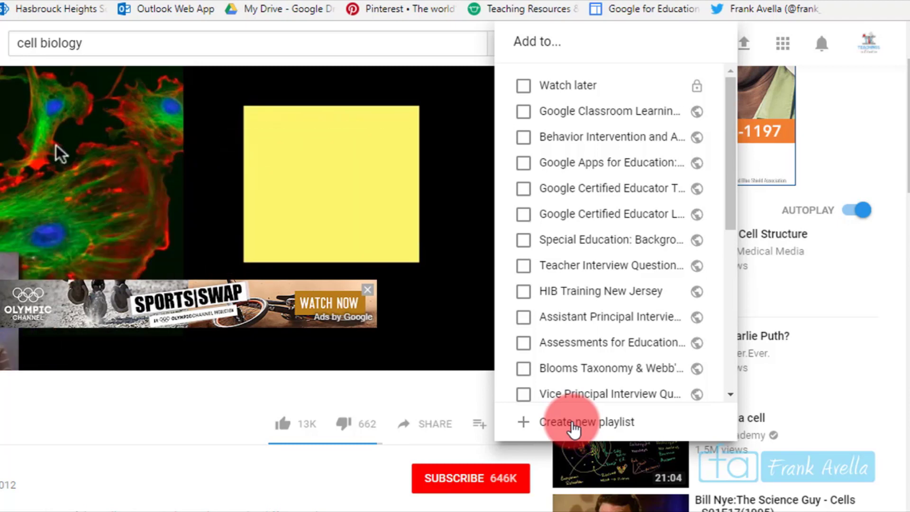
Step: Save 'A Tour of the Cell' to a new private 'Biology Class Playlist', then return to the results
click(572, 423)
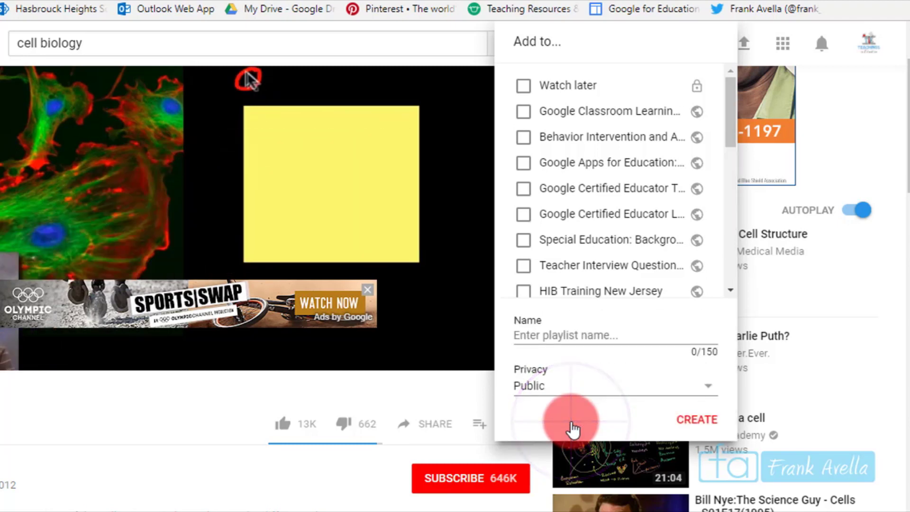
click(574, 334)
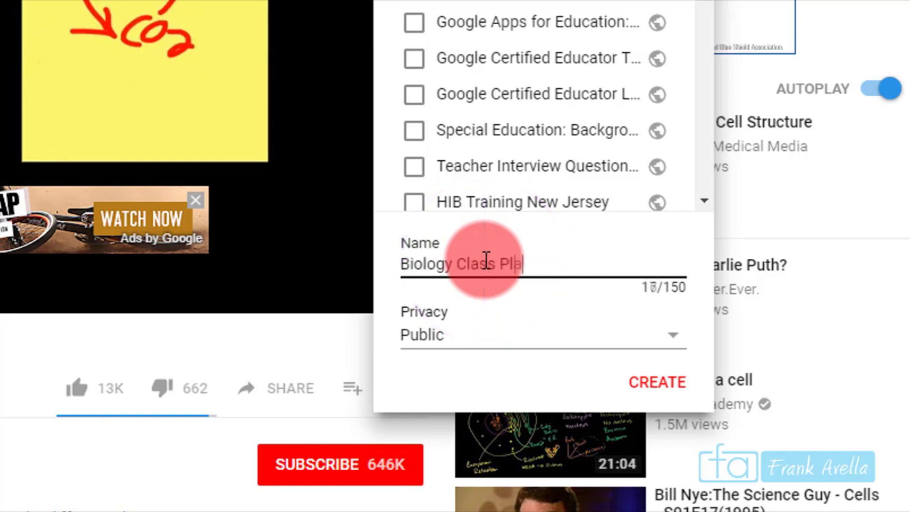
click(677, 338)
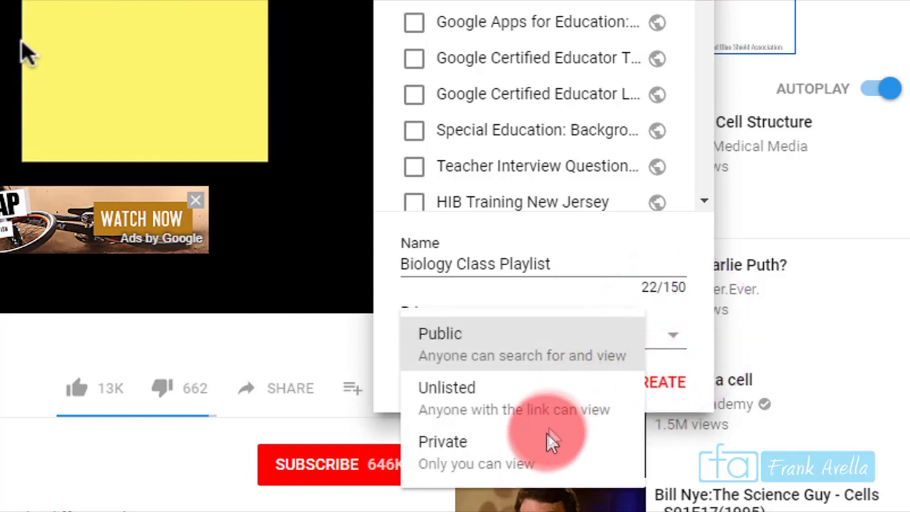
click(539, 457)
click(656, 379)
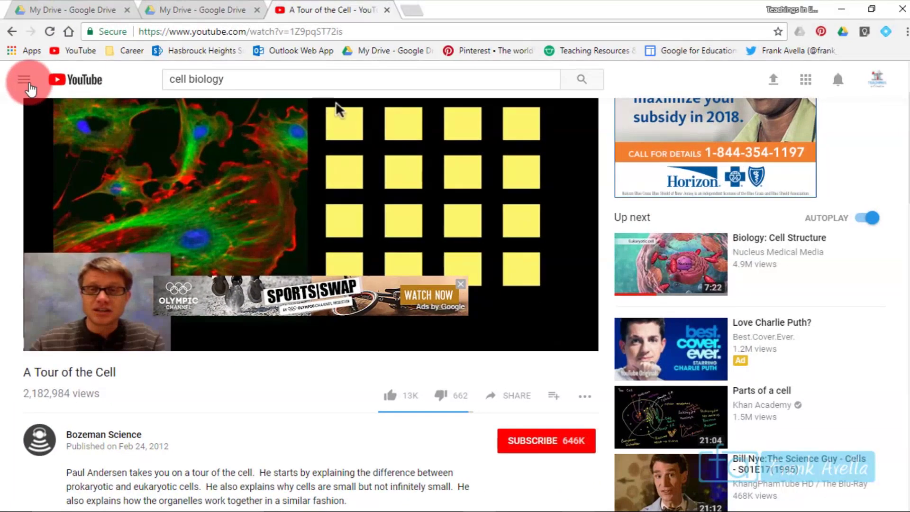
click(262, 78)
key(Return)
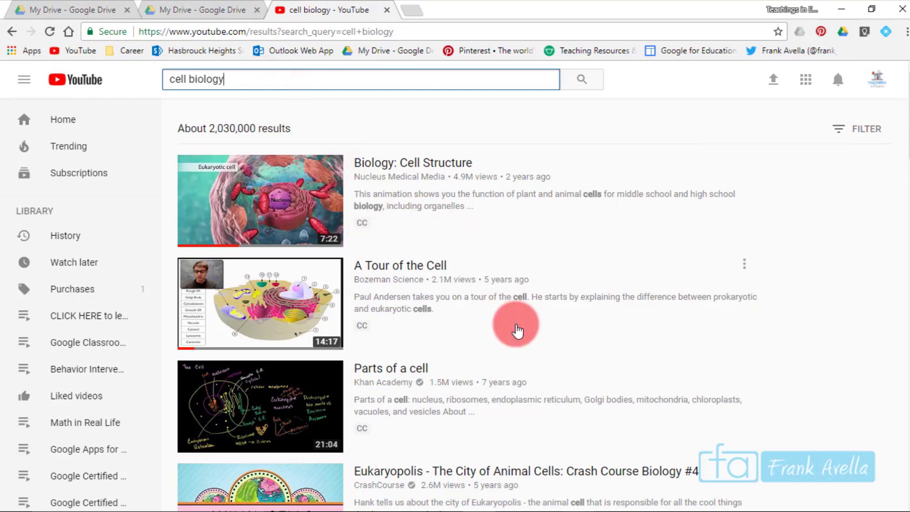
Step: Add 'Biology: Cell Structure' to the Biology Class Playlist, then go back to Home
click(439, 168)
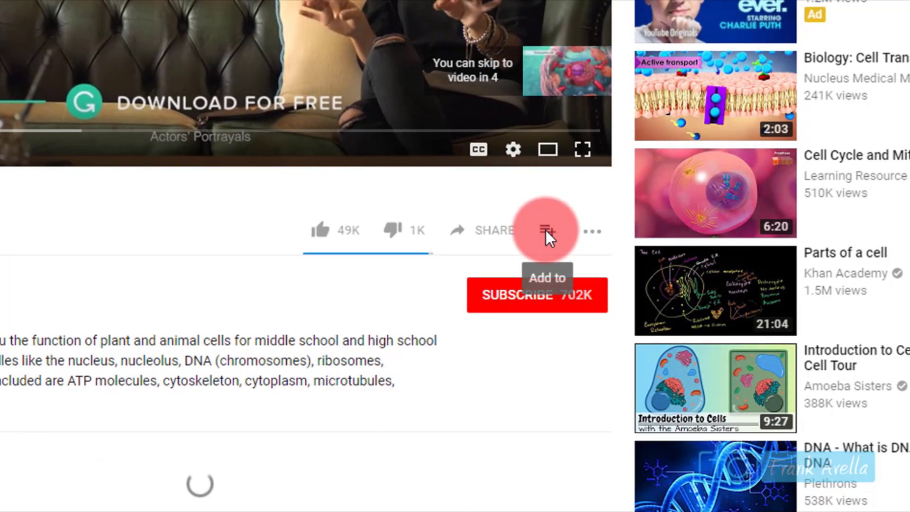
click(545, 230)
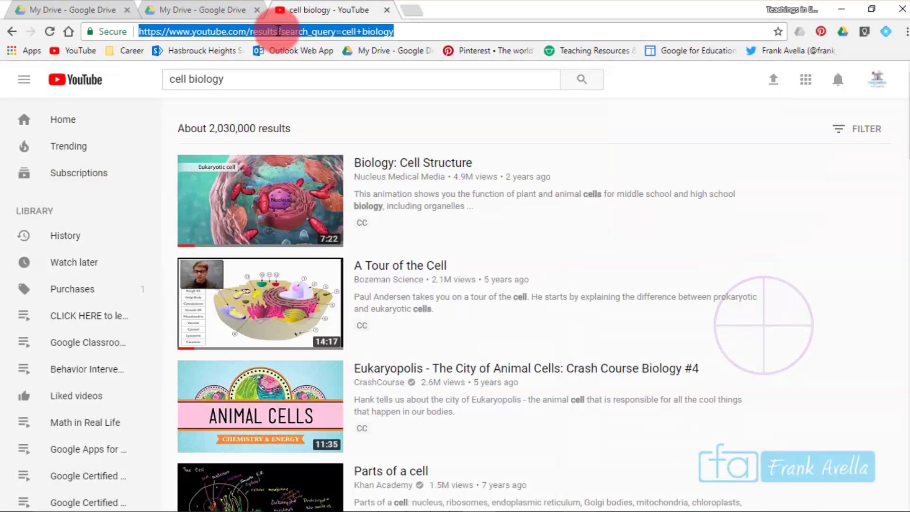
click(66, 125)
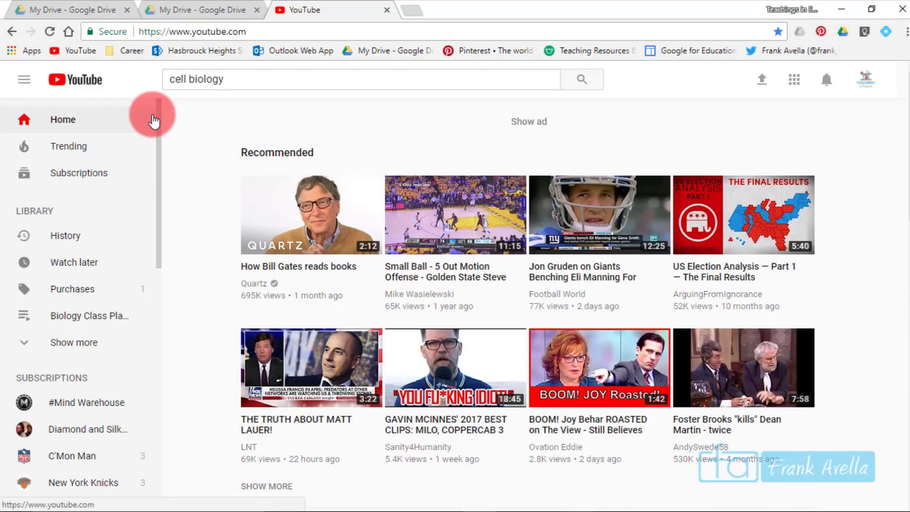
Step: Open the two-video Biology Class Playlist from the sidebar and begin adding a description
scroll(158, 199, down, 2)
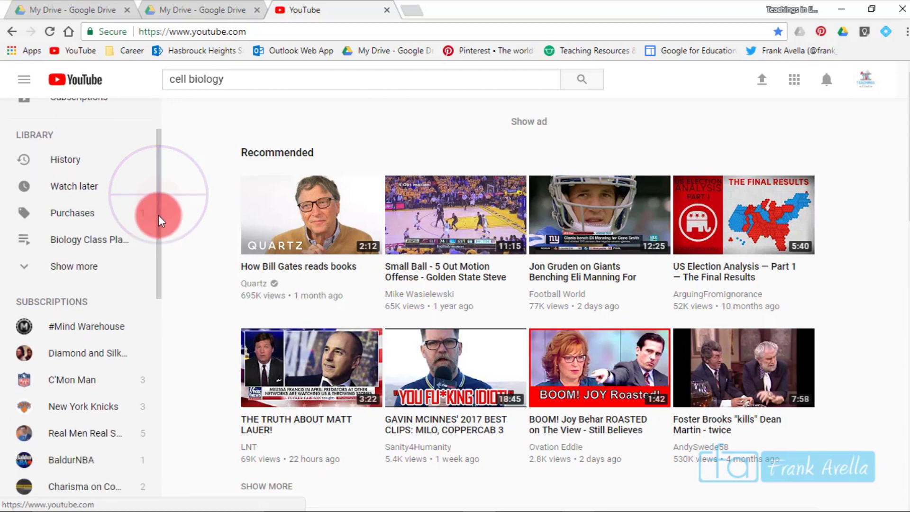
scroll(154, 209, up, 2)
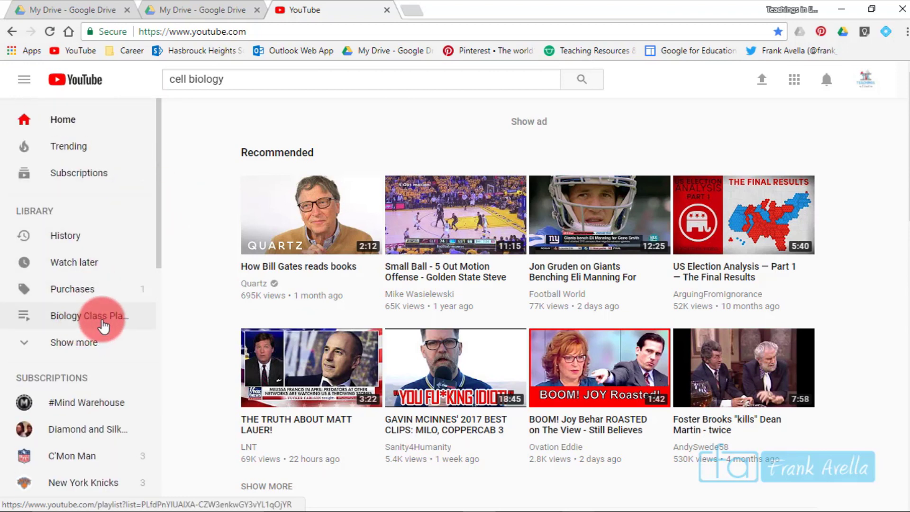
click(101, 320)
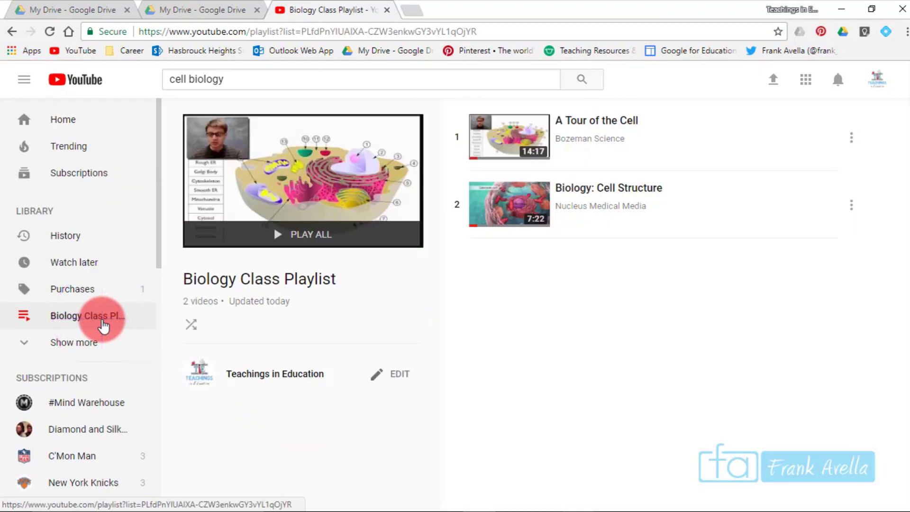
click(481, 134)
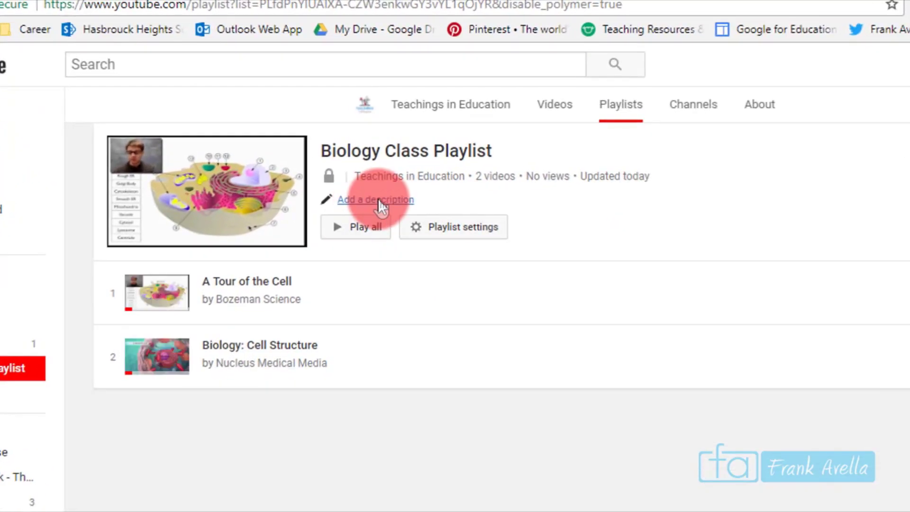
click(380, 206)
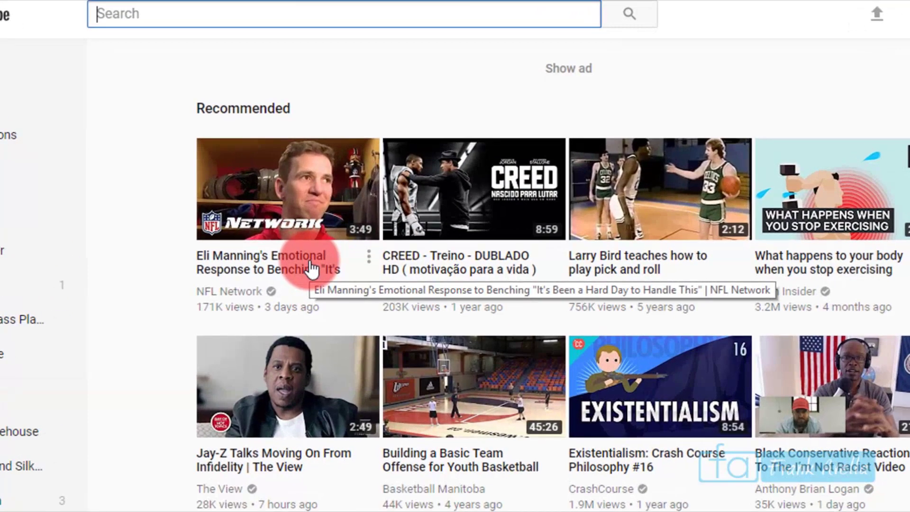
Step: Pause the Eli Manning benching video, add it to Watch later, and give it a like
click(309, 260)
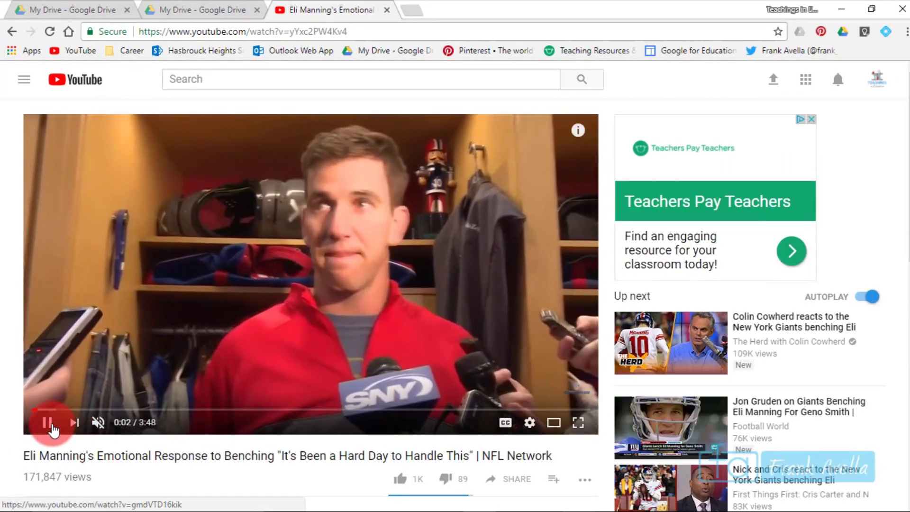
click(42, 425)
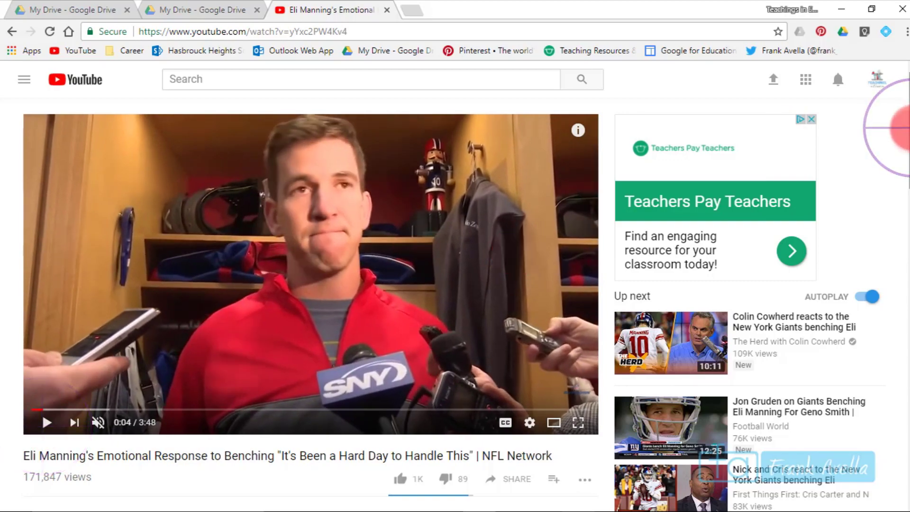
scroll(903, 127, down, 3)
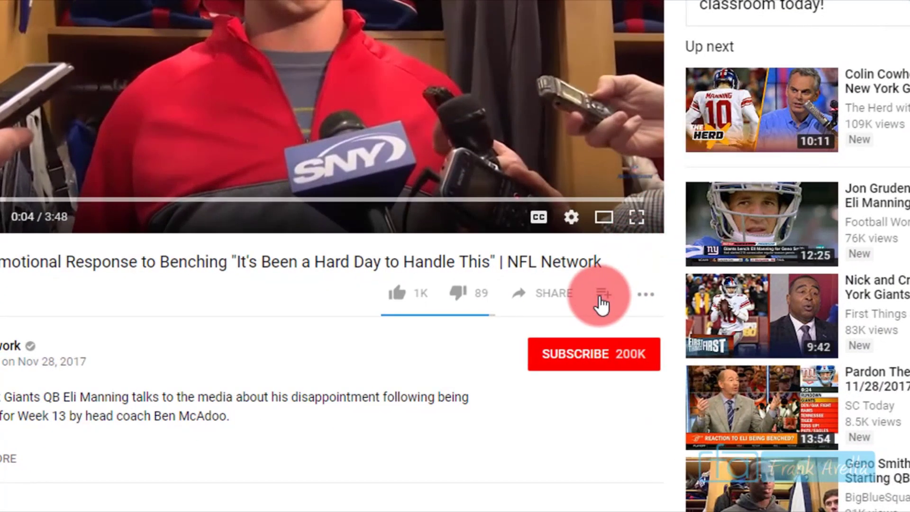
click(602, 296)
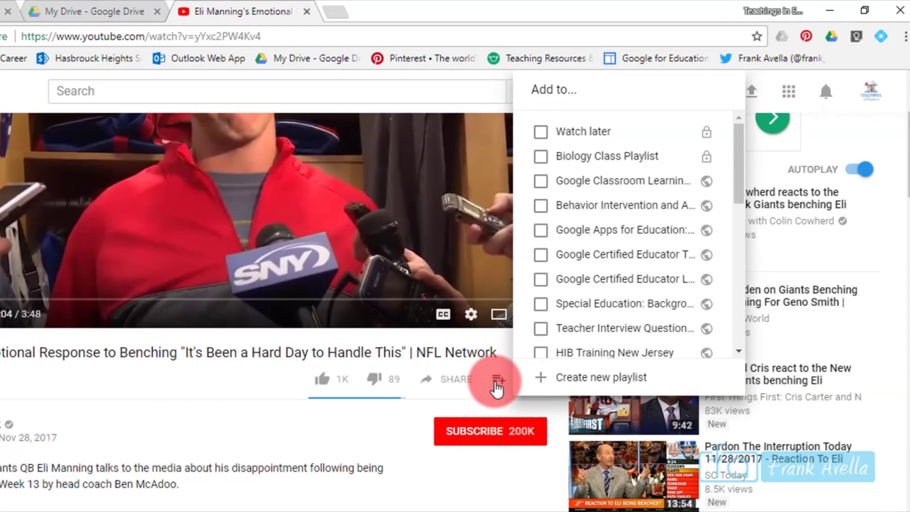
click(543, 135)
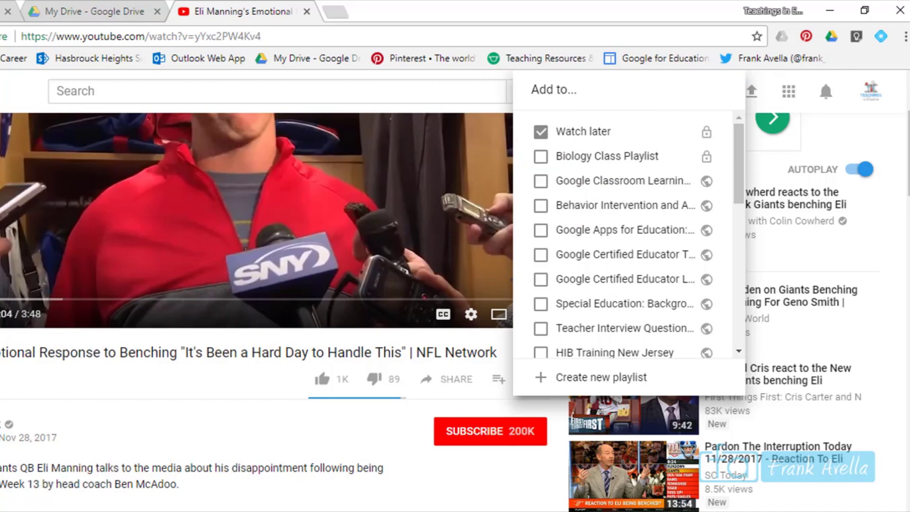
click(395, 465)
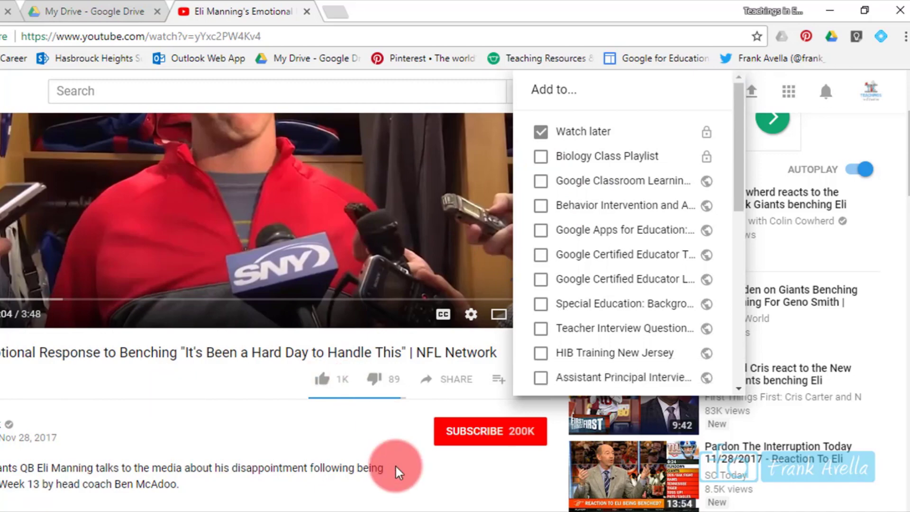
click(479, 478)
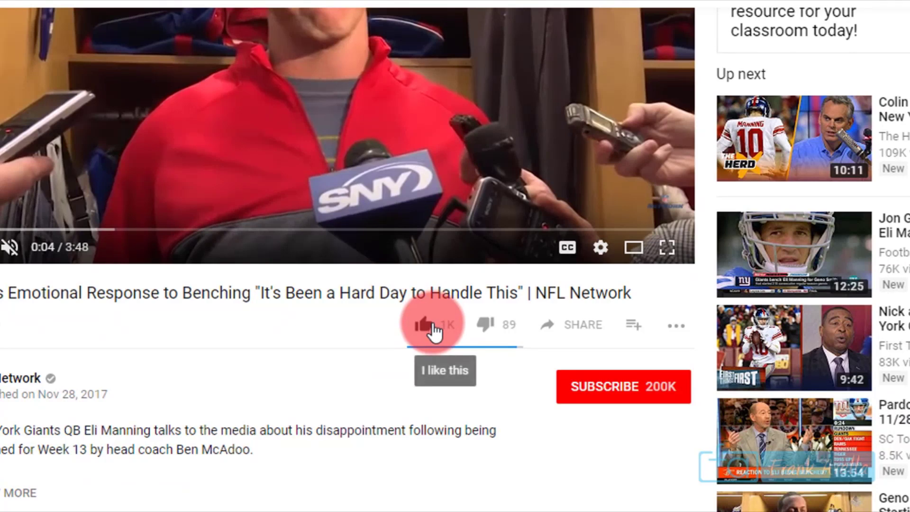
click(432, 331)
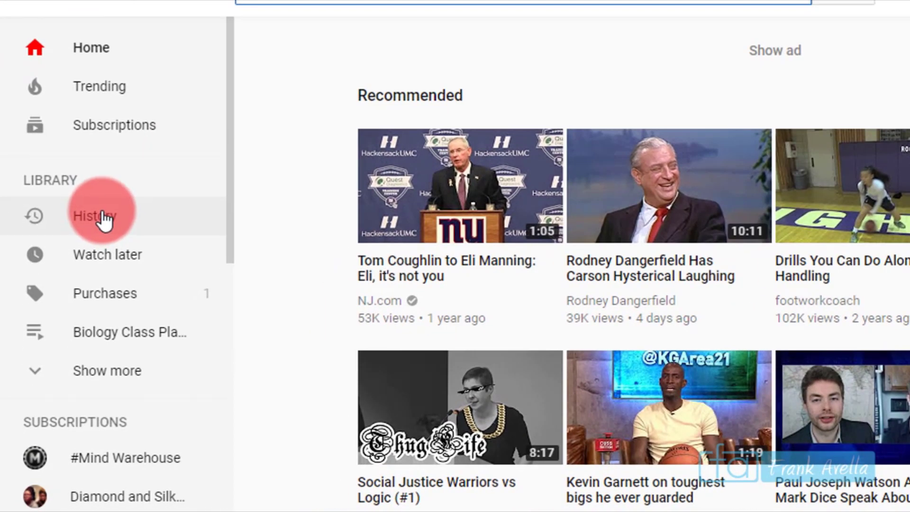
Step: Delete the Eli Manning video from Watch history, then switch to Search history
click(101, 217)
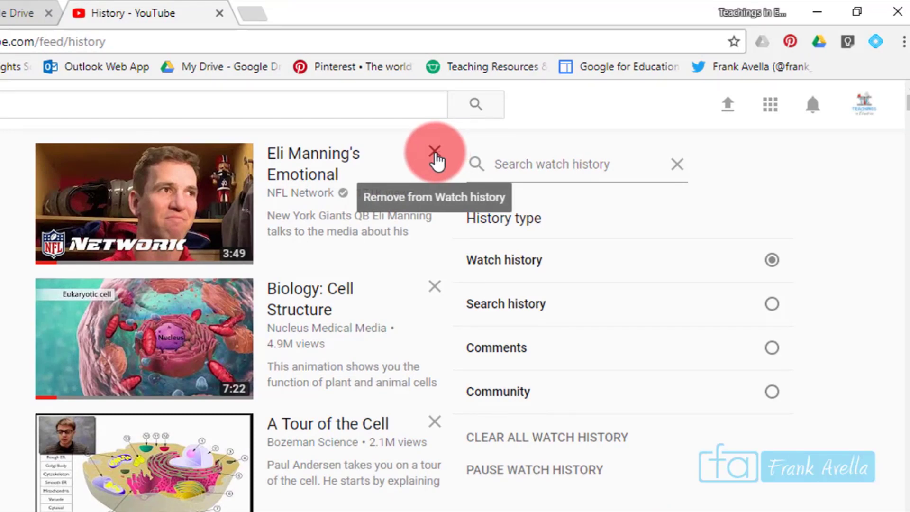
click(434, 152)
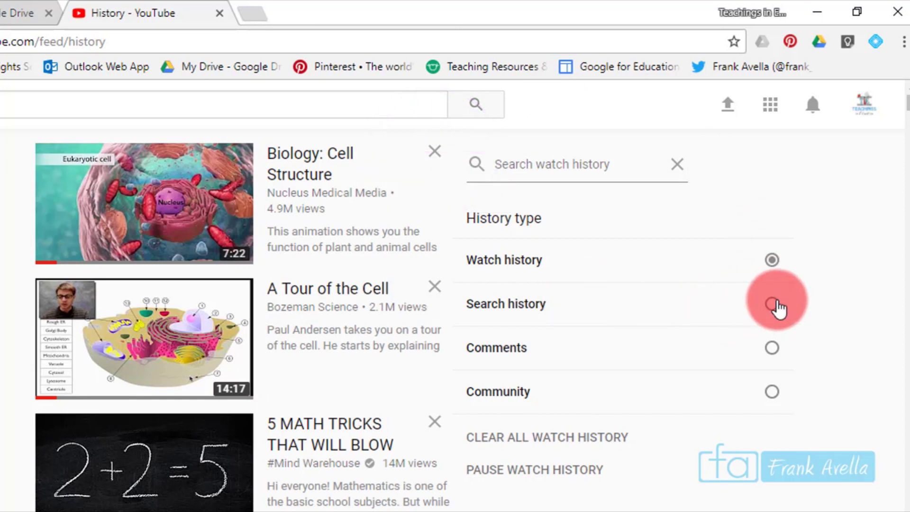
click(776, 304)
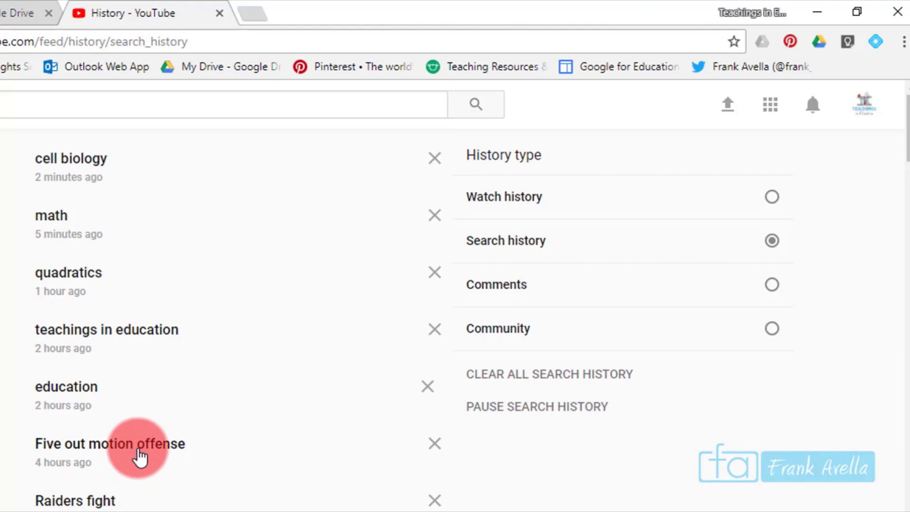
Step: Switch the history view to Comments
click(772, 285)
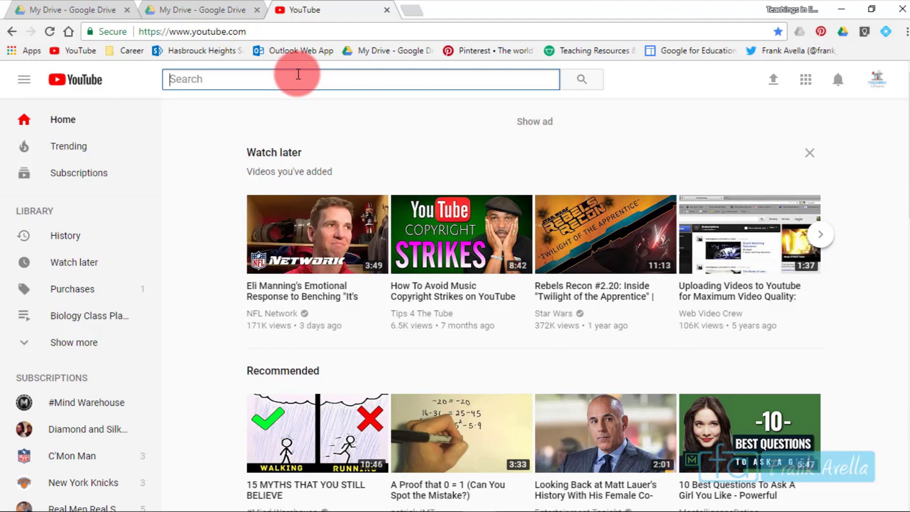
Step: Replace the 'blended learning' query with a search for 'flipped classroom'
text(blended lear)
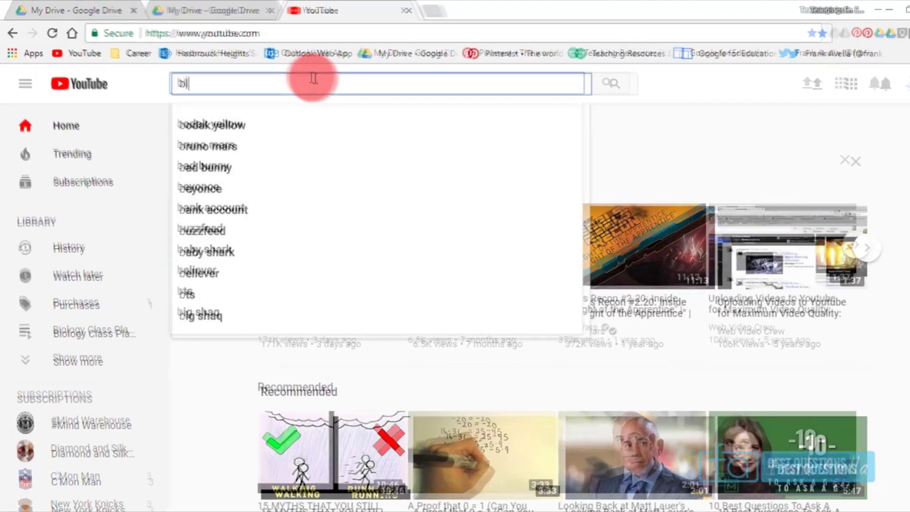
text(nin)
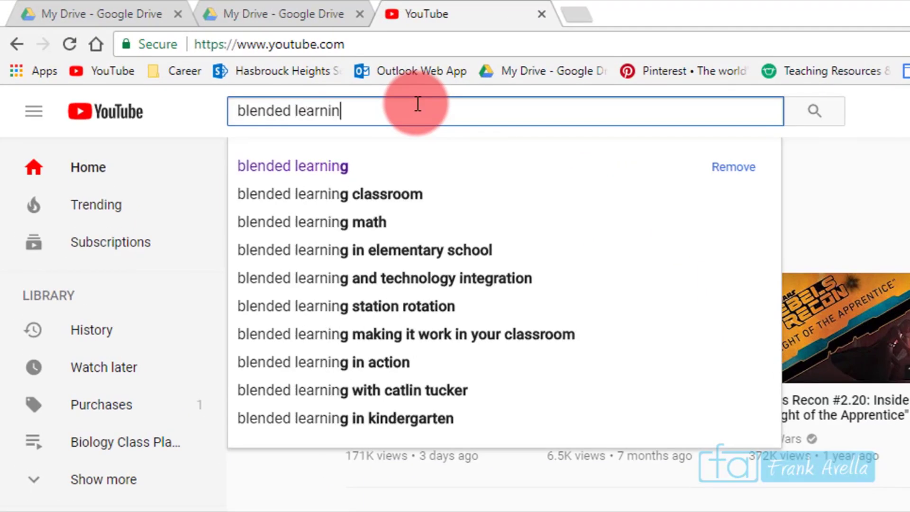
text(g)
key(BackSpace)
key(BackSpace)
key(BackSpace)
key(BackSpace)
key(BackSpace)
key(BackSpace)
key(BackSpace)
key(BackSpace)
key(BackSpace)
key(BackSpace)
key(BackSpace)
key(BackSpace)
key(BackSpace)
key(BackSpace)
key(BackSpace)
key(BackSpace)
text(flipp)
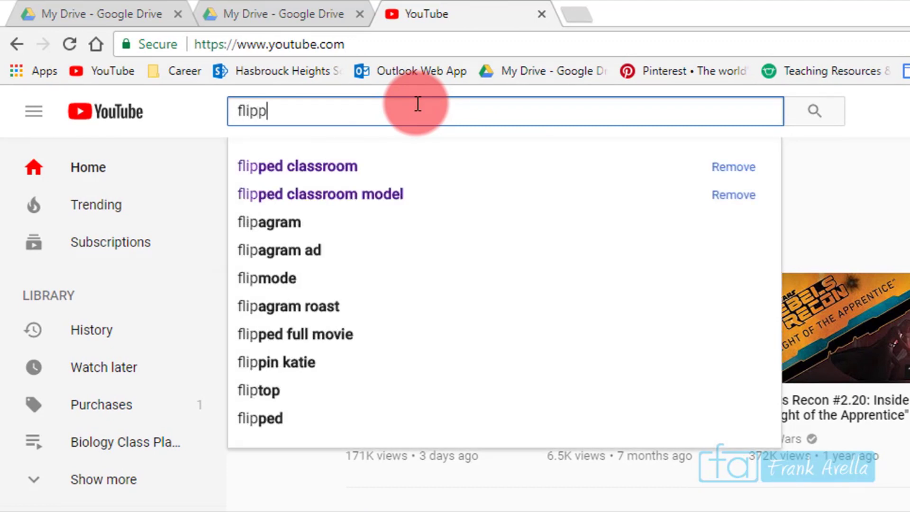
text(ed classroom)
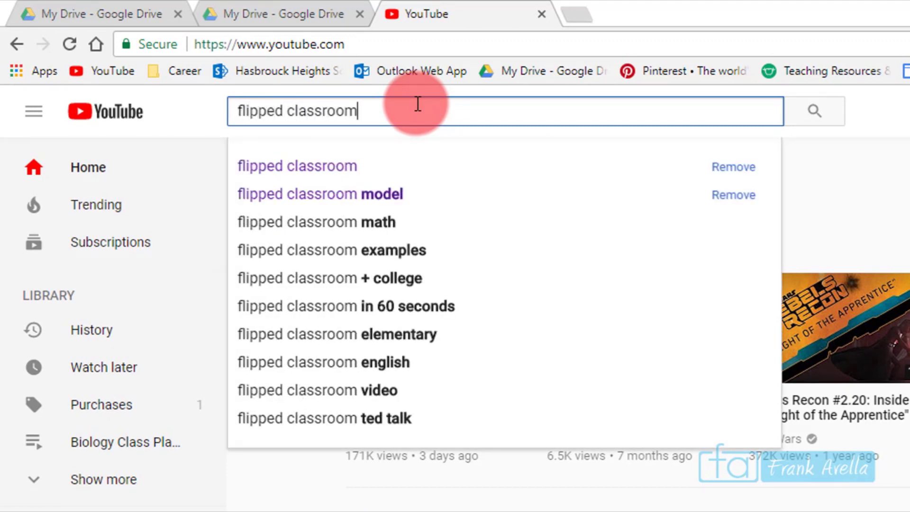
key(Return)
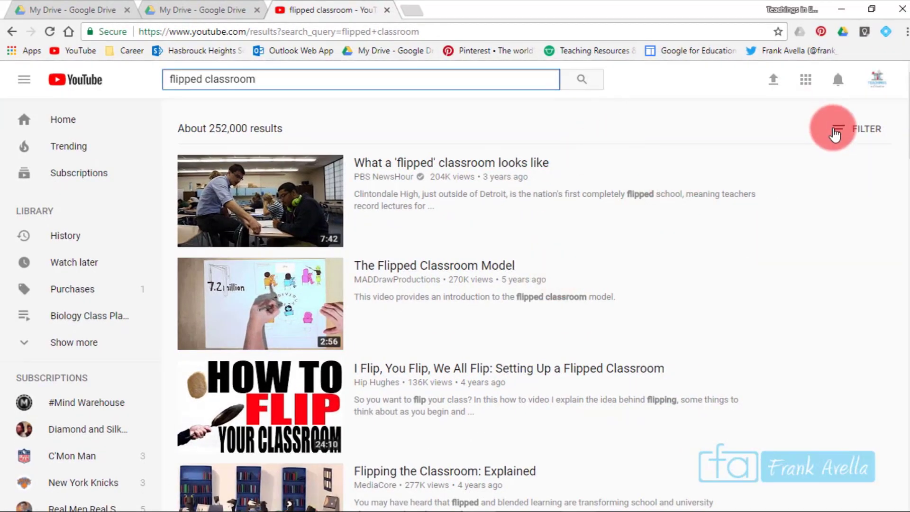
Step: Filter the results to This week, then remove that upload-date filter
click(842, 138)
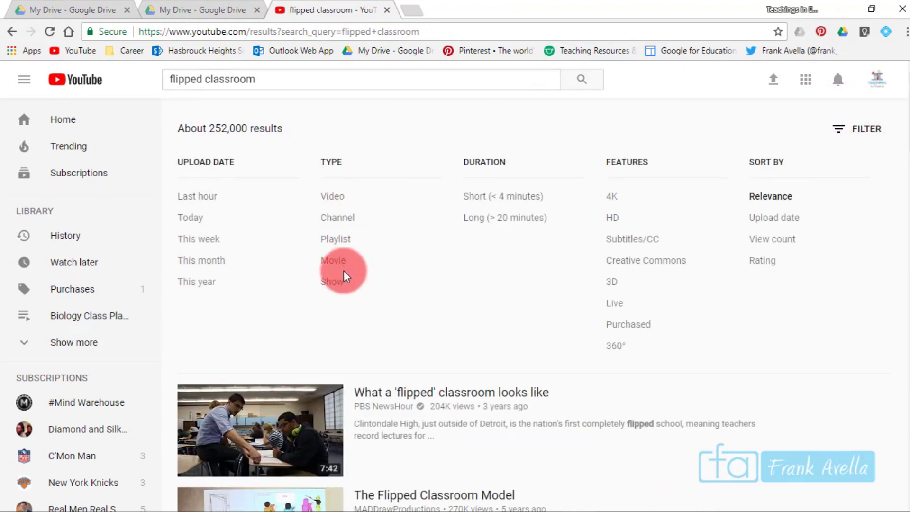
click(204, 242)
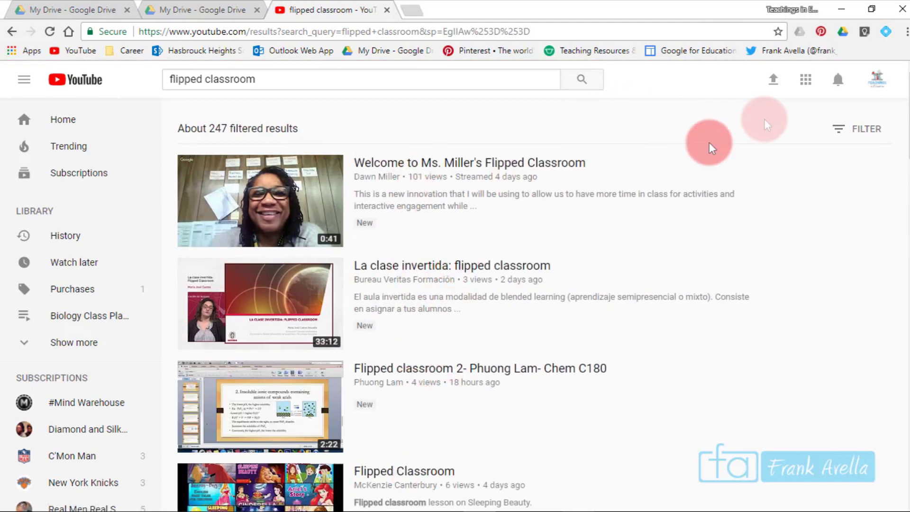
click(847, 140)
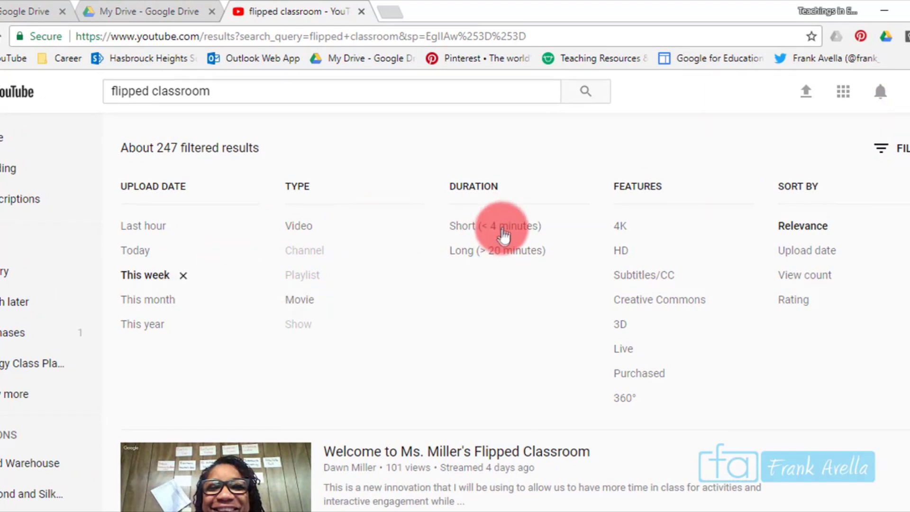
click(487, 252)
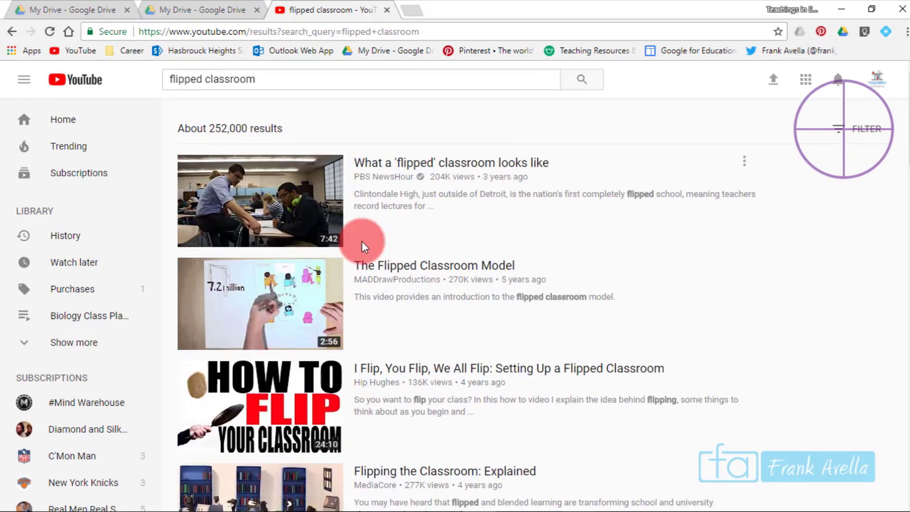
click(836, 128)
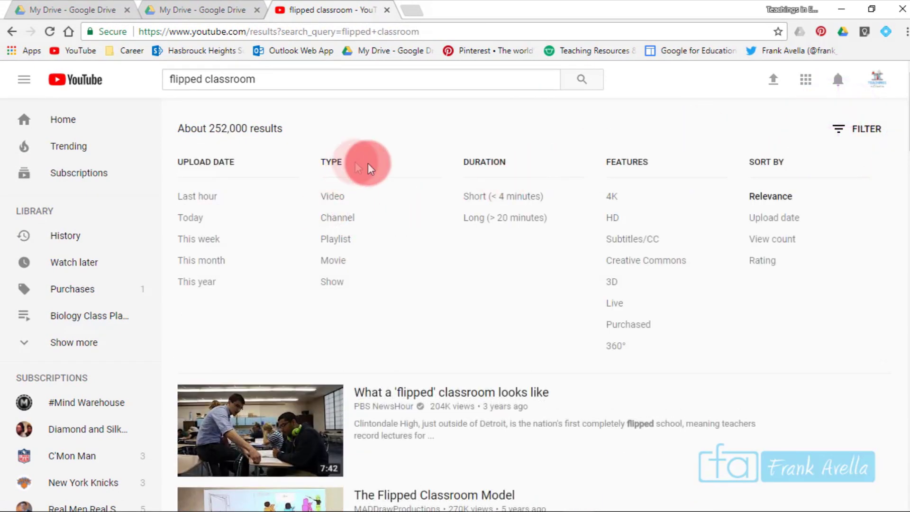
Step: Filter the flipped classroom results to Playlist, then switch the Type filter to Channel (about 7,200 results)
click(336, 240)
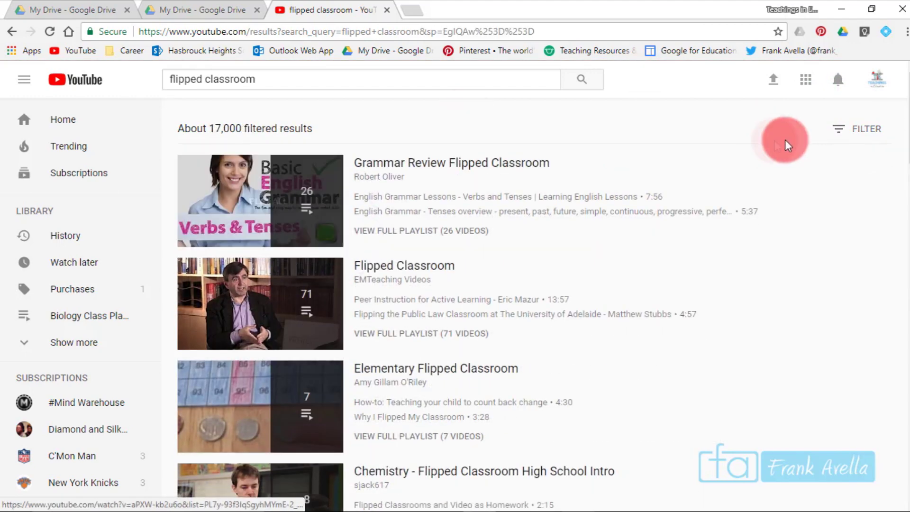
click(838, 128)
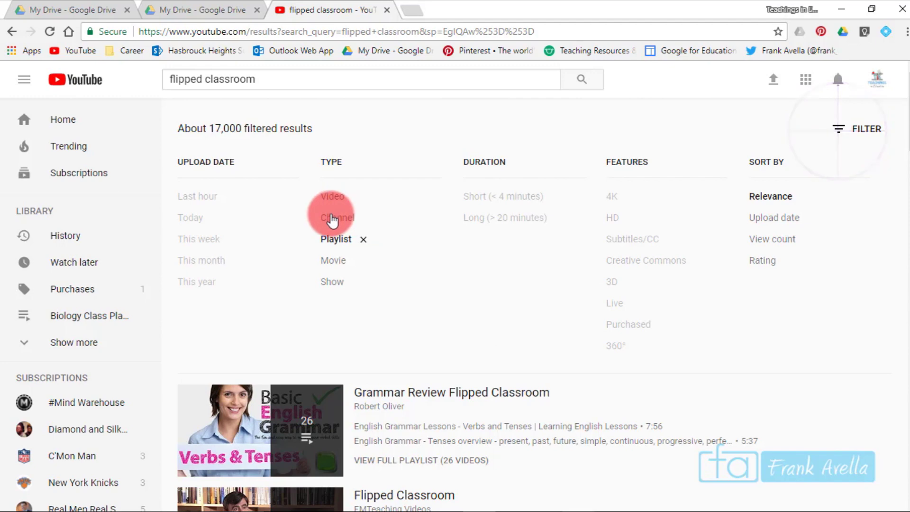
click(332, 217)
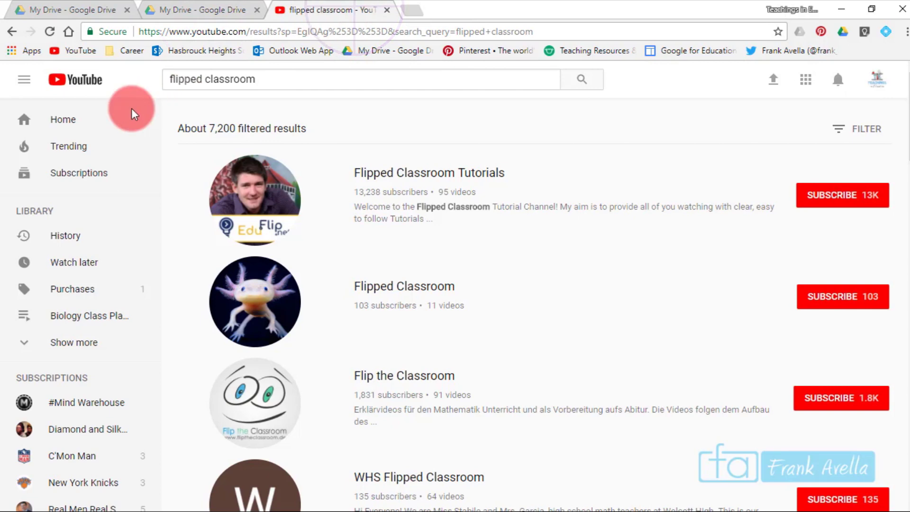
Step: Pause Motion Offense Part 1, copy its youtu.be short link, and share it to Twitter
click(93, 126)
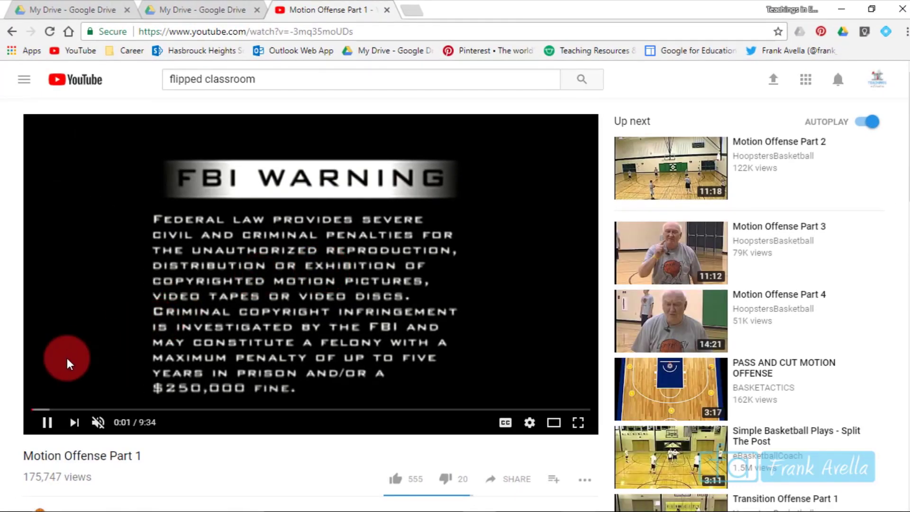
click(47, 422)
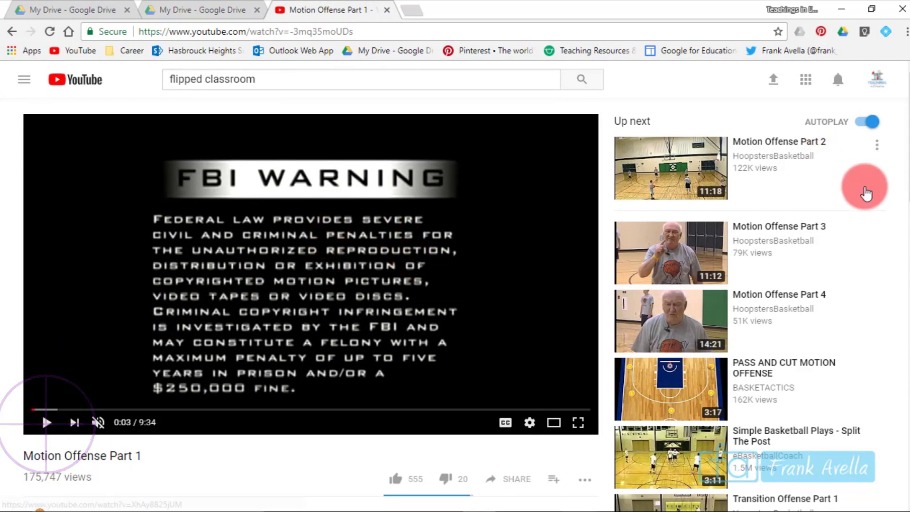
scroll(866, 193, down, 5)
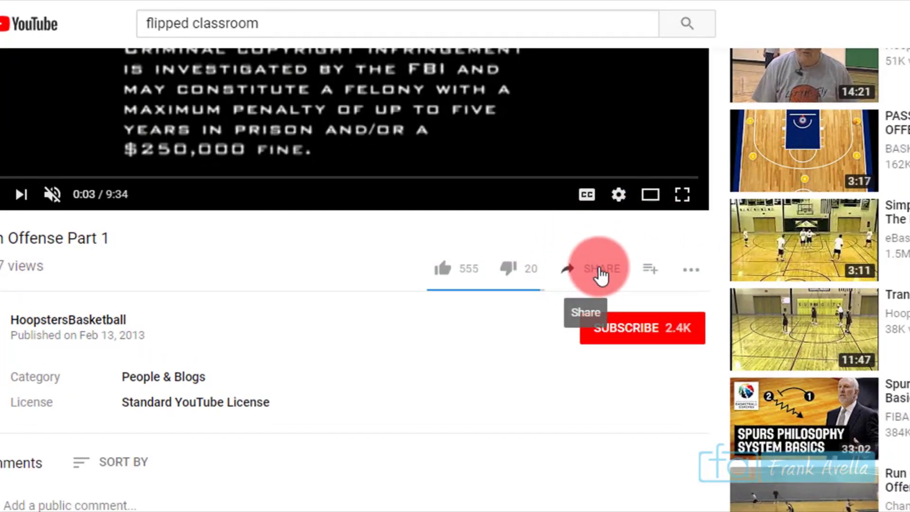
click(601, 275)
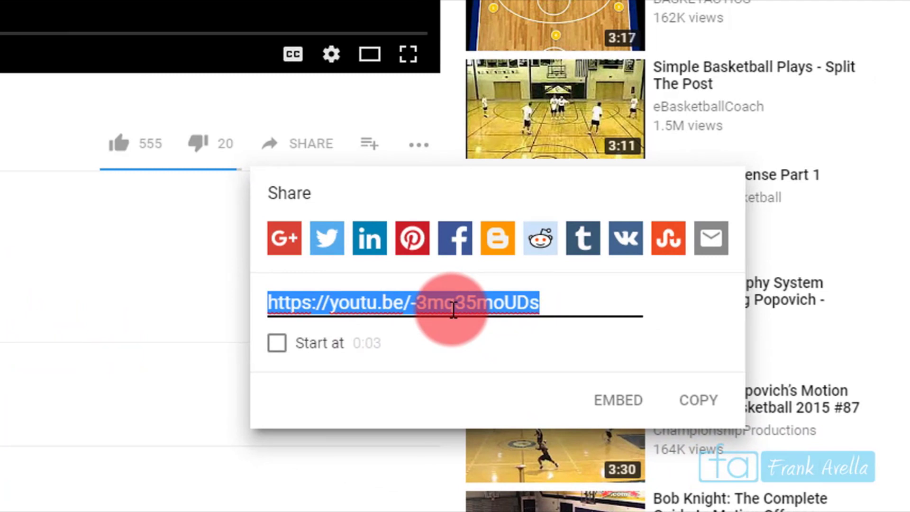
click(709, 401)
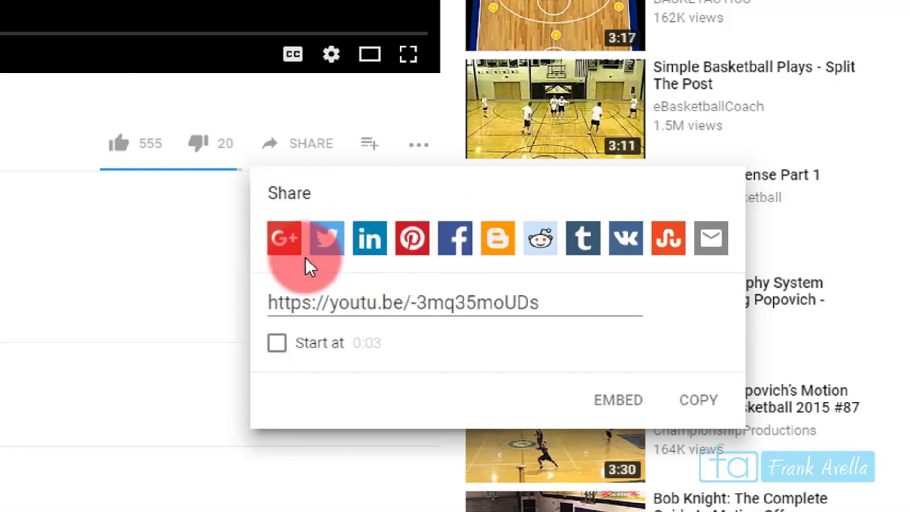
click(329, 244)
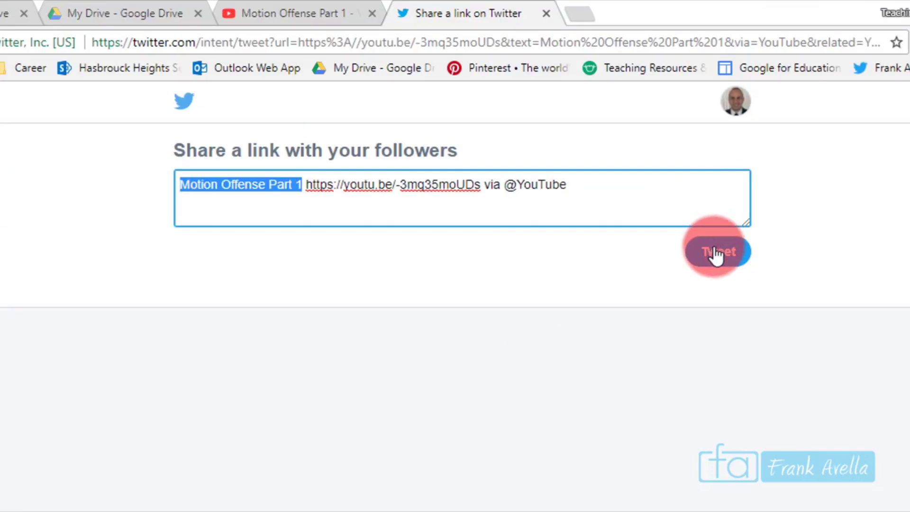
Step: Post the prefilled tweet linking the Motion Offense Part 1 video
click(715, 253)
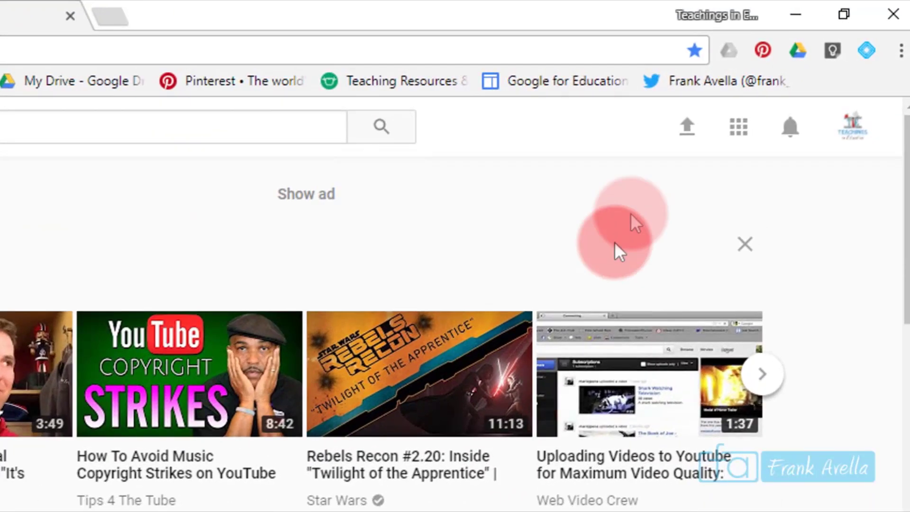
Step: Start a new video upload with visibility set to Private and bring up the file chooser
click(692, 122)
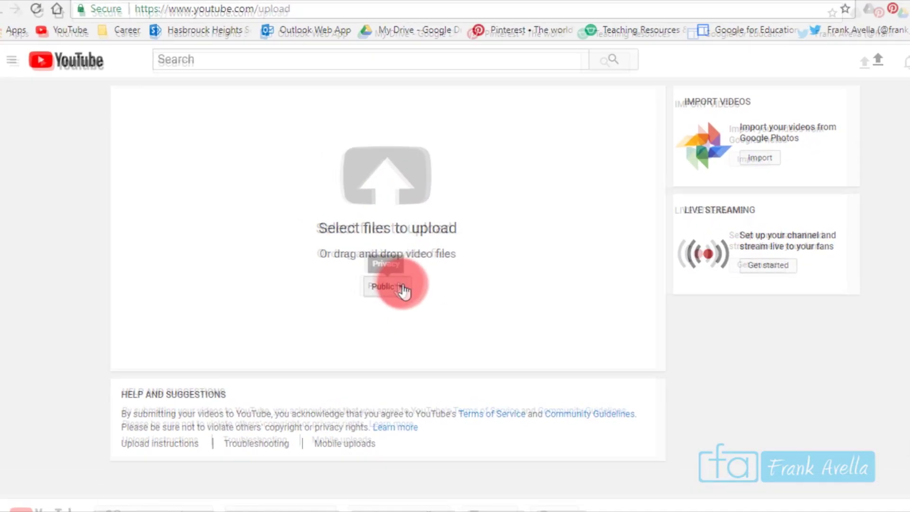
click(366, 282)
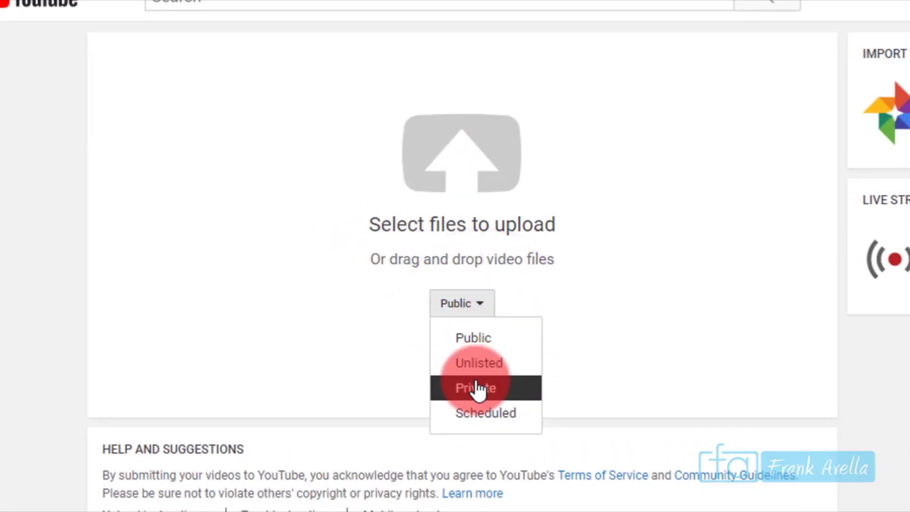
click(478, 389)
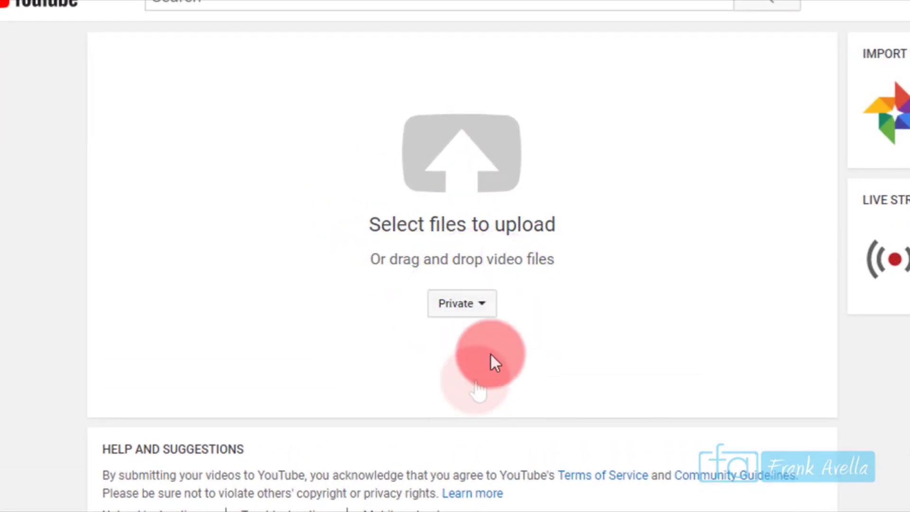
click(457, 168)
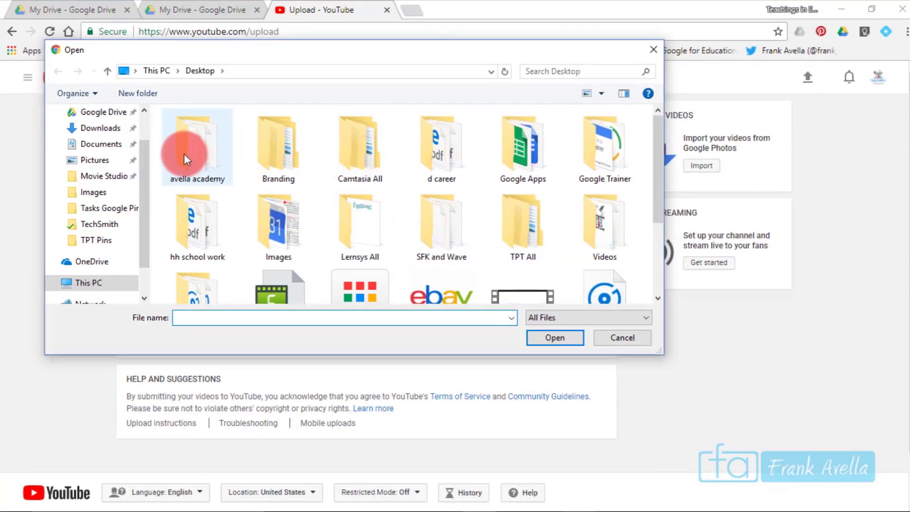
Step: Upload the Google L1 U3 video from the Desktop folder as a private video
click(142, 125)
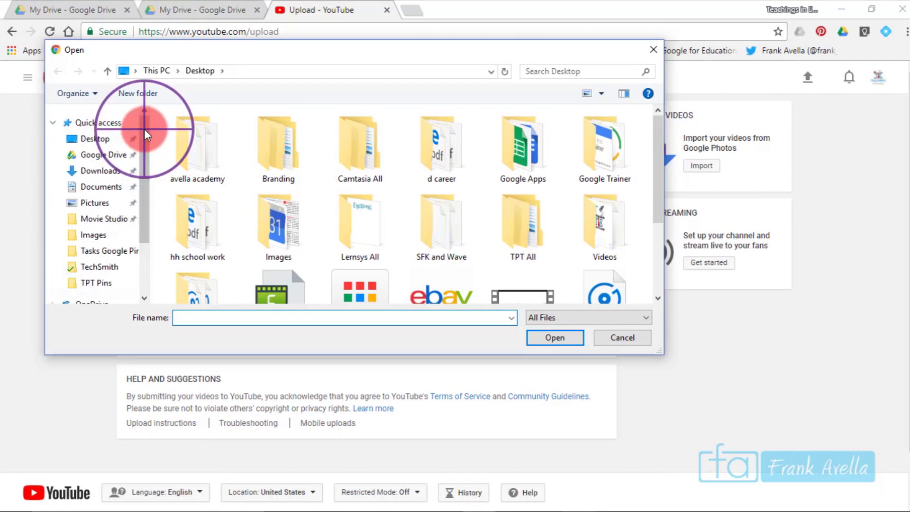
click(104, 142)
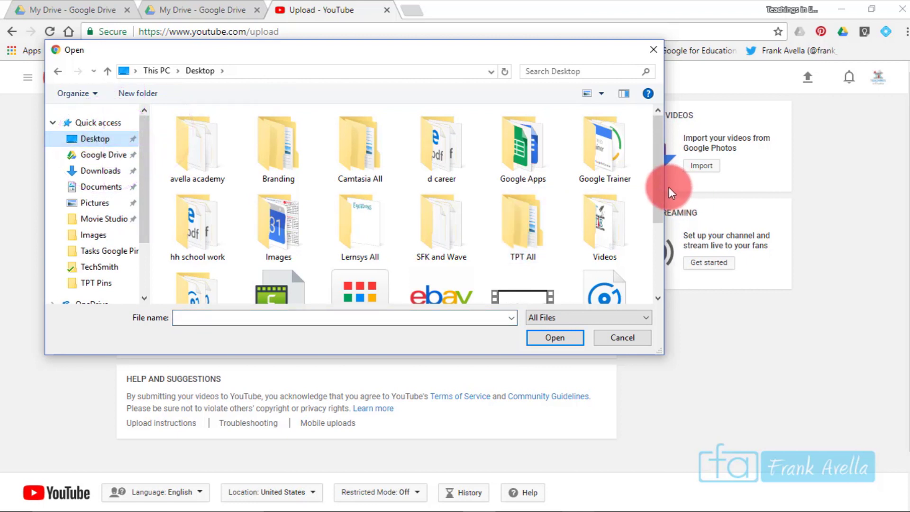
drag(658, 185, 667, 263)
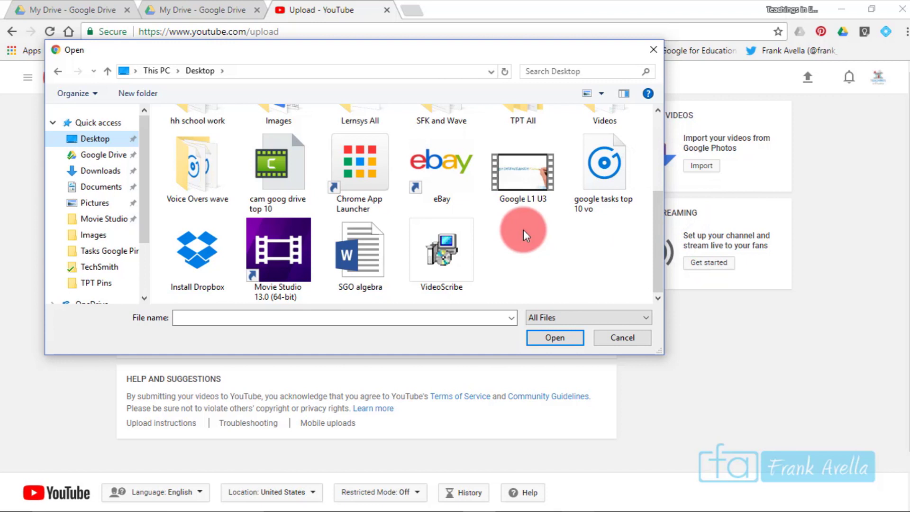
double_click(532, 164)
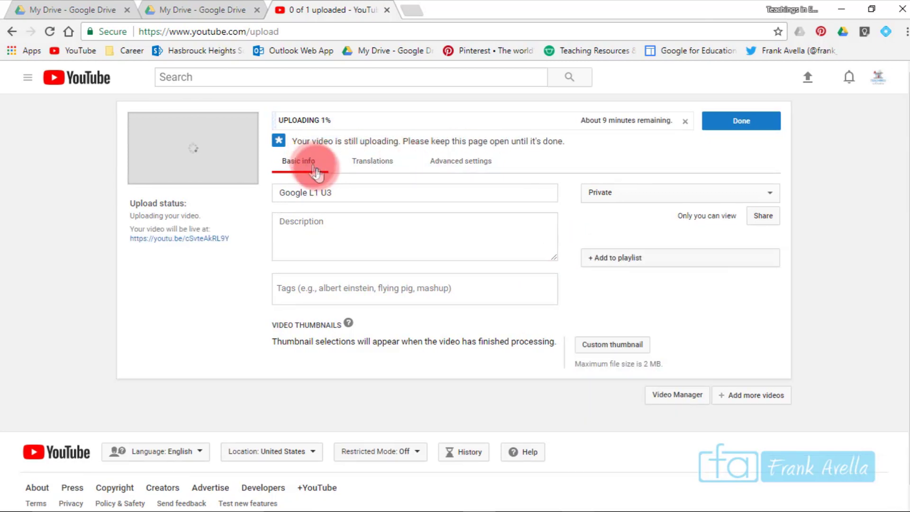
Step: Check the Google L1 U3 upload's Title and Description fields, then open the account menu
click(355, 189)
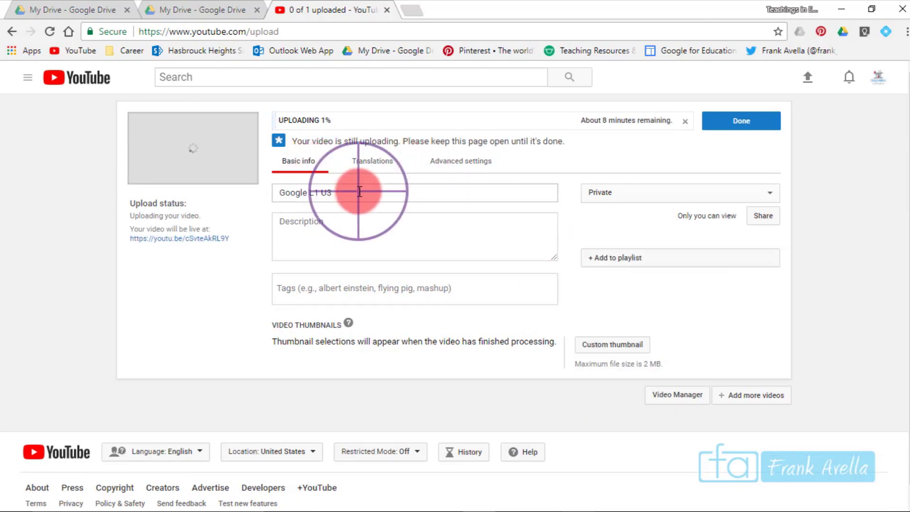
click(341, 227)
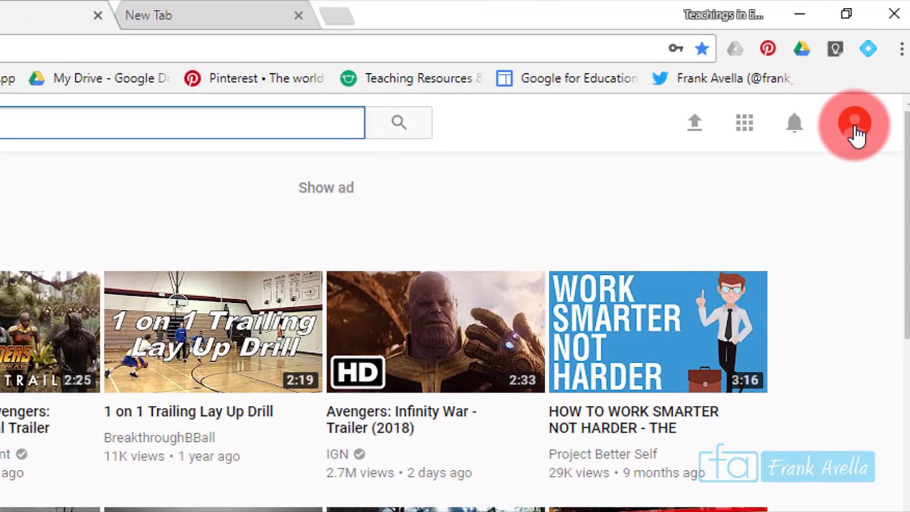
click(852, 129)
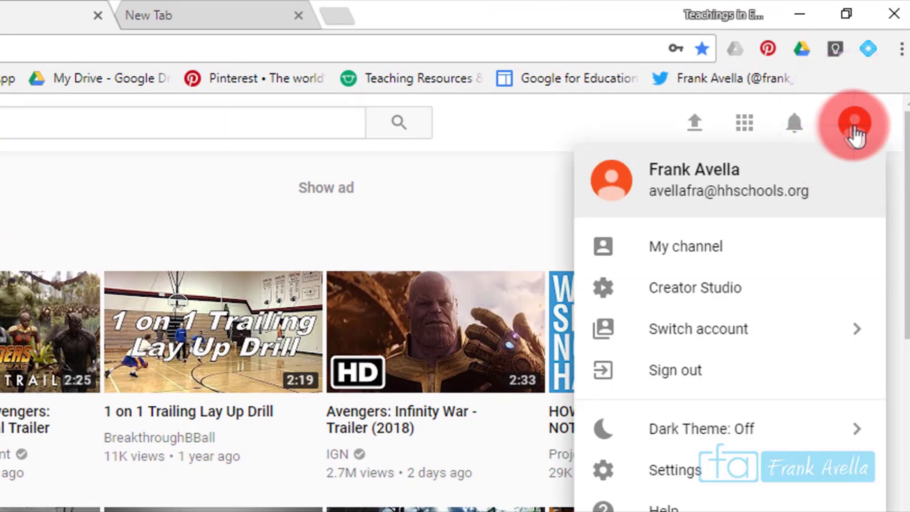
Step: Go to My channel, create the new channel, and open its customization view
click(696, 259)
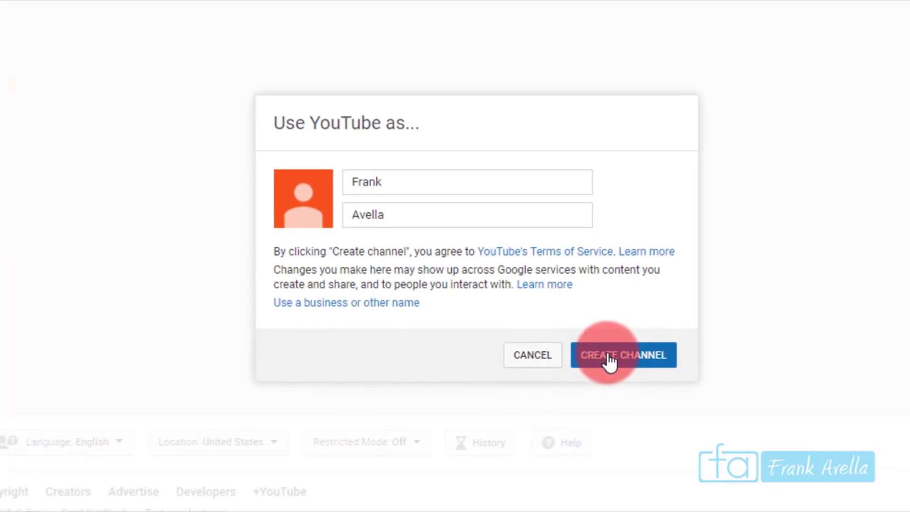
click(608, 361)
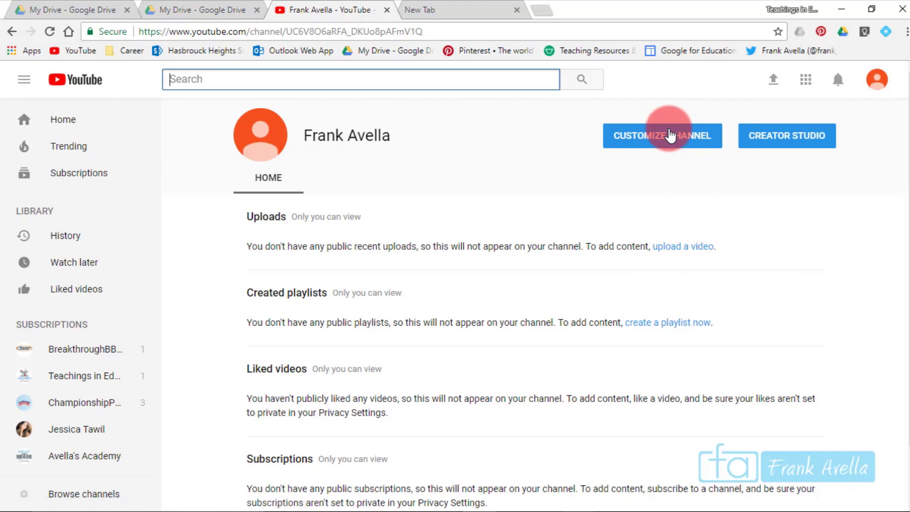
click(670, 135)
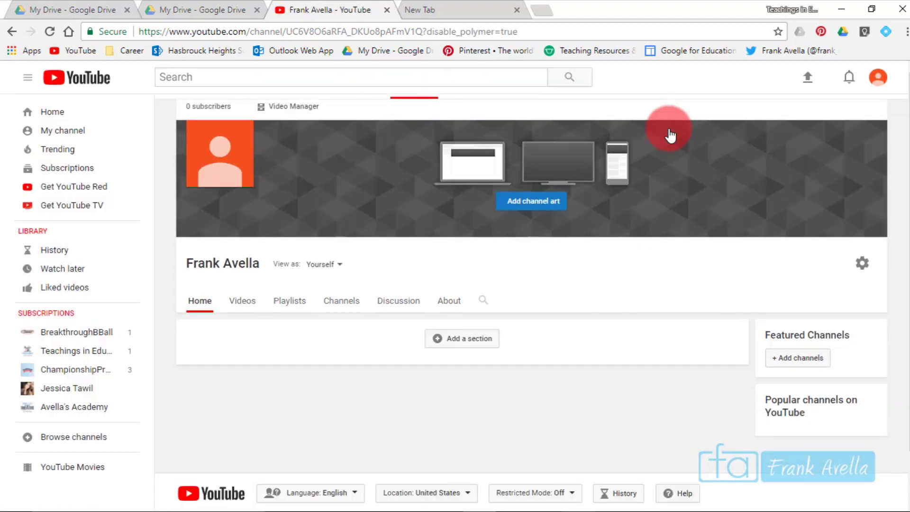
Step: Start adding banner channel art to the new channel
click(524, 201)
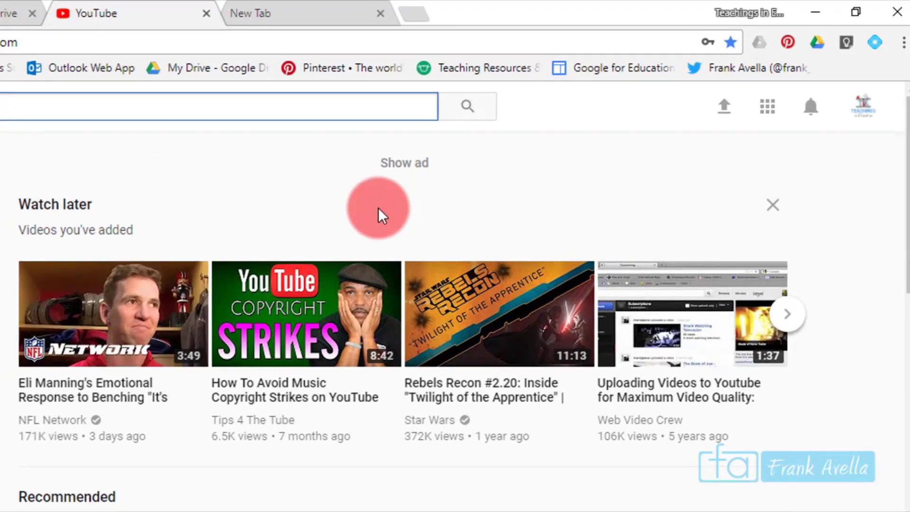
Step: From Creator Studio's Video Manager, open Enhancements for the Behavior Intervention Plan: BIP Overview video
click(869, 122)
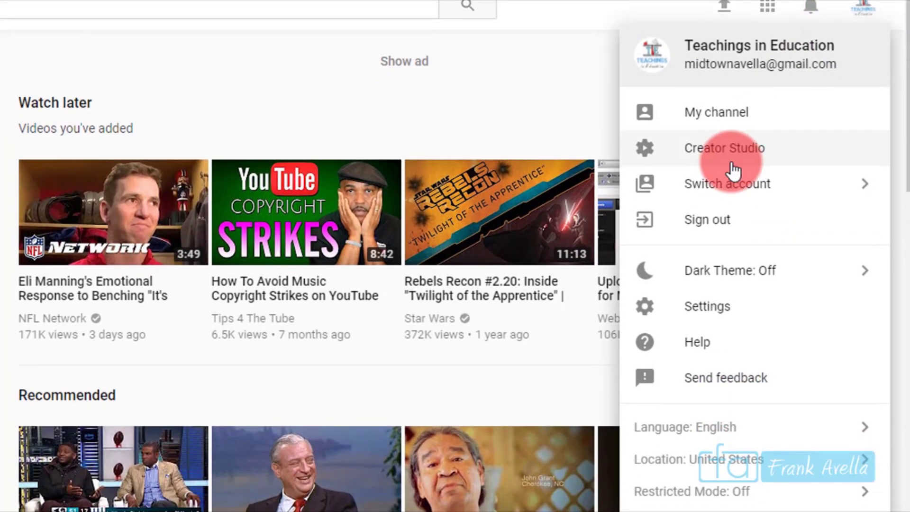
click(754, 164)
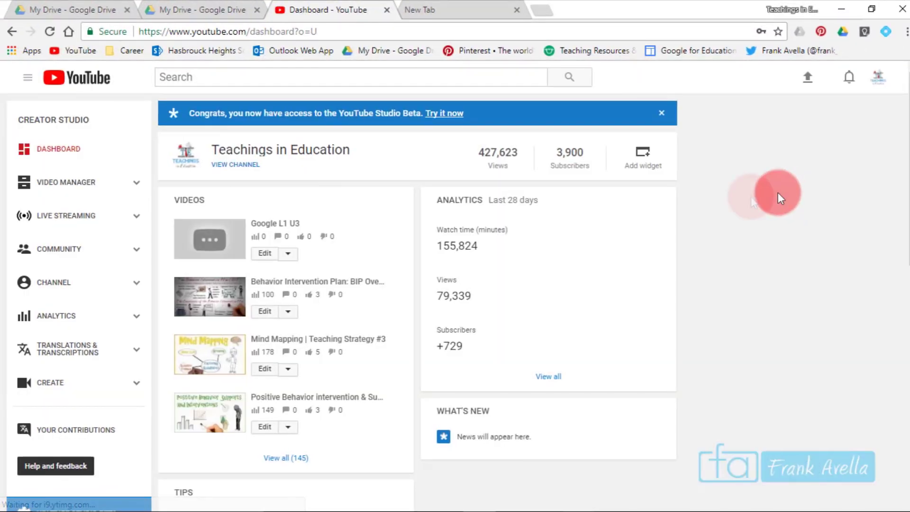
click(289, 253)
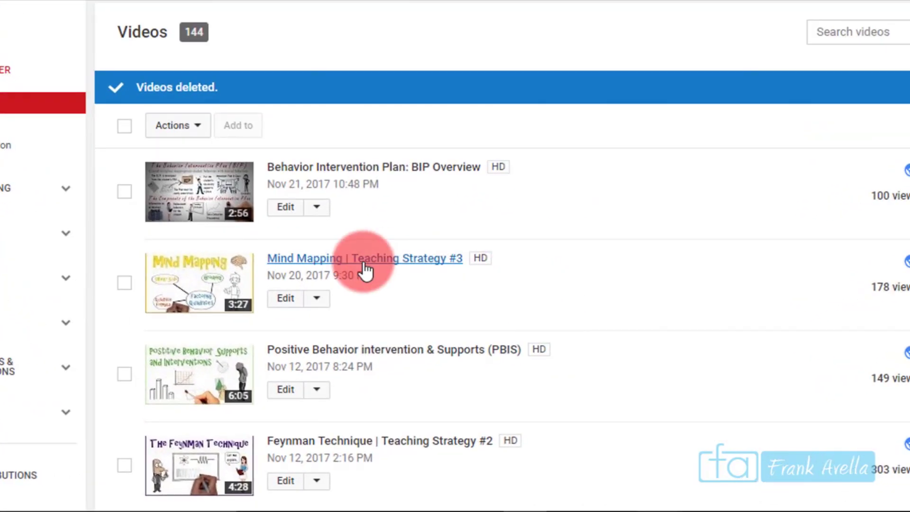
click(316, 209)
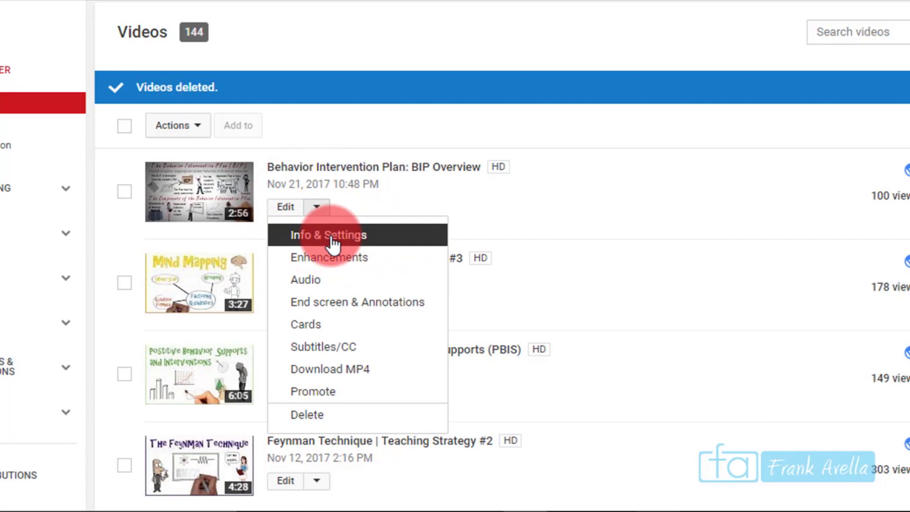
click(331, 260)
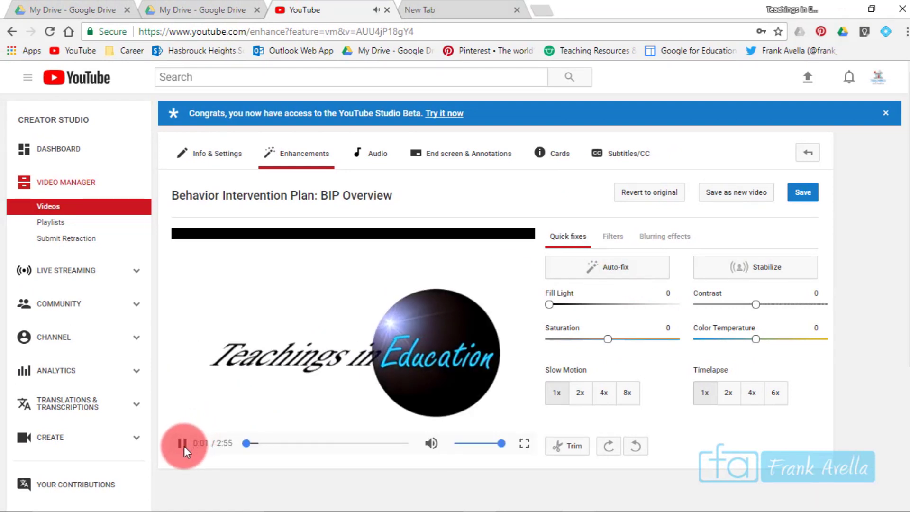
Step: Pause the BIP Overview preview and adjust its trim start and end points
click(184, 445)
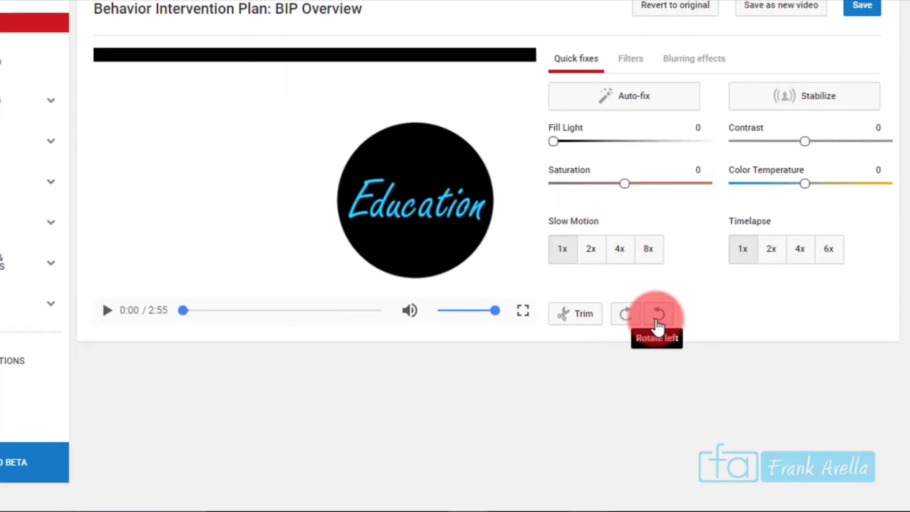
click(577, 317)
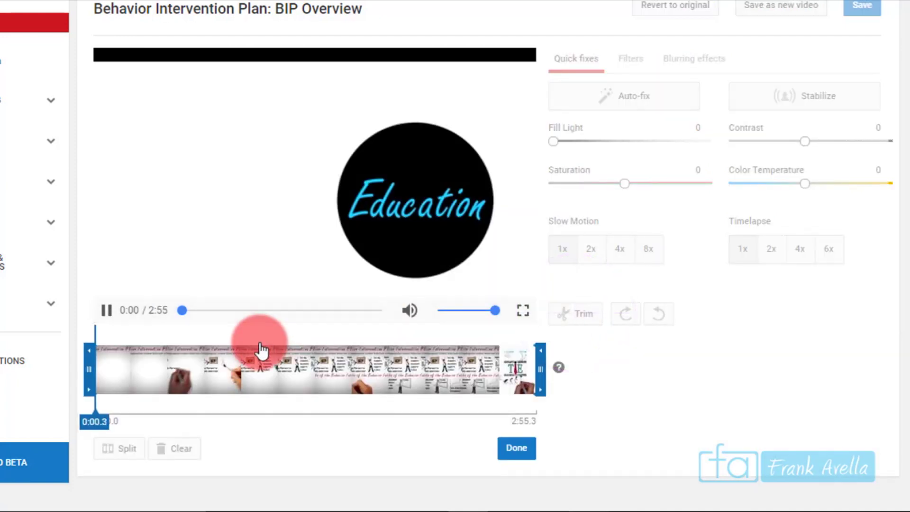
click(108, 308)
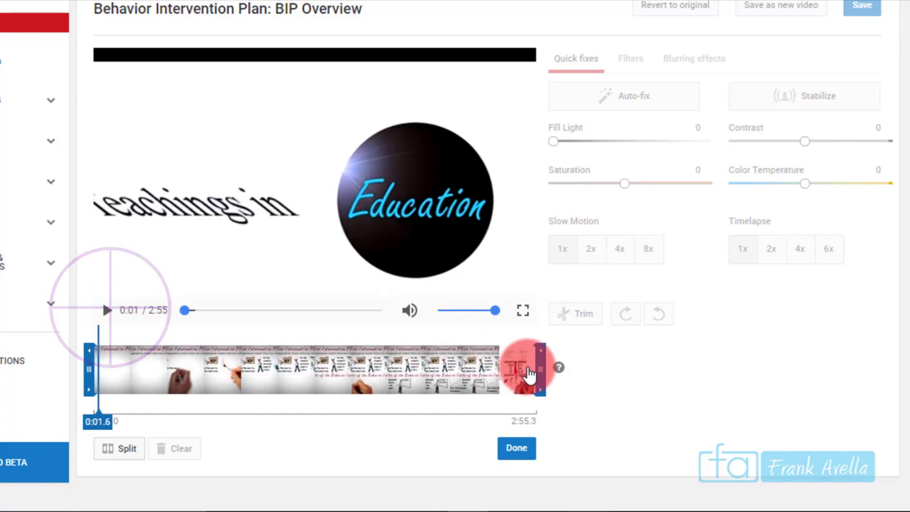
click(539, 367)
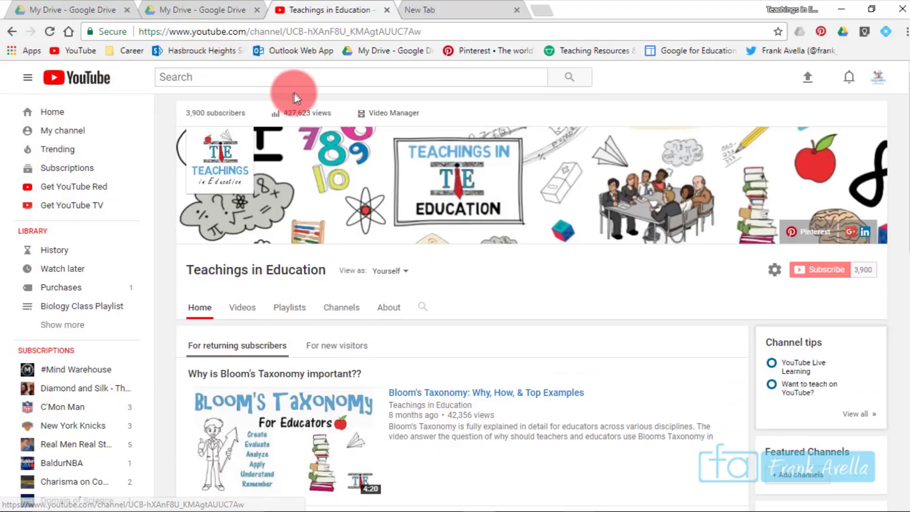
Step: Go through the video list, Status and features, Branding watermark and Advanced settings, ending on Live Streaming
click(388, 118)
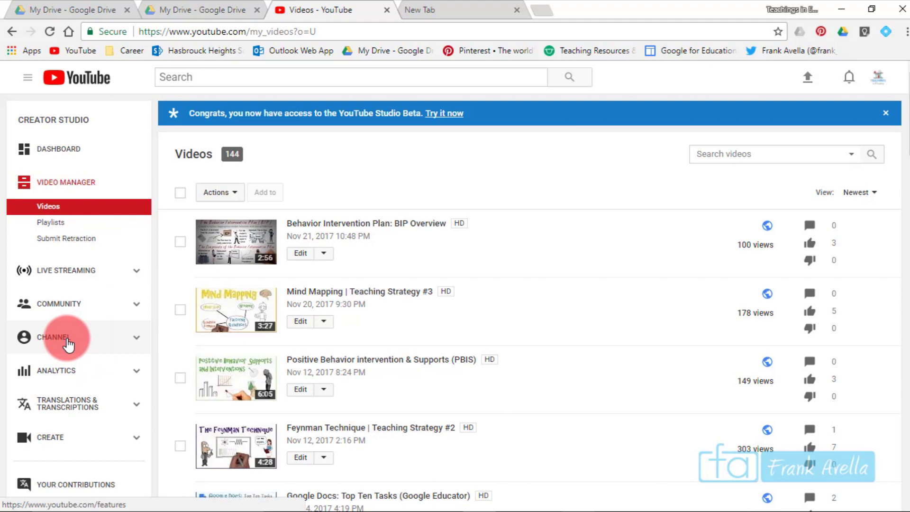
click(67, 339)
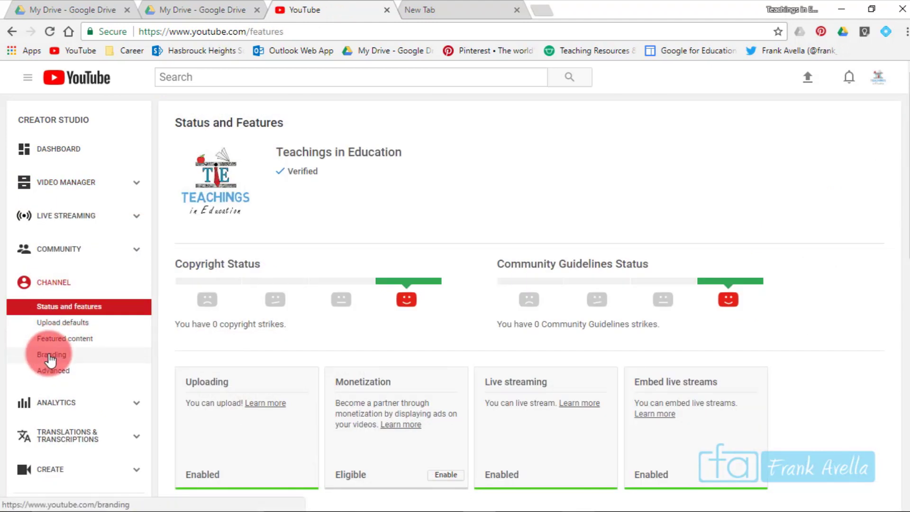
click(50, 356)
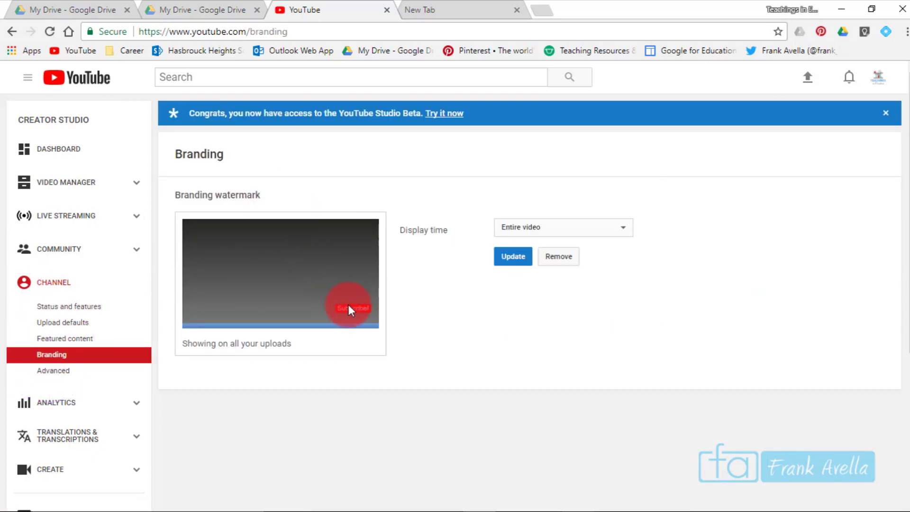
click(59, 373)
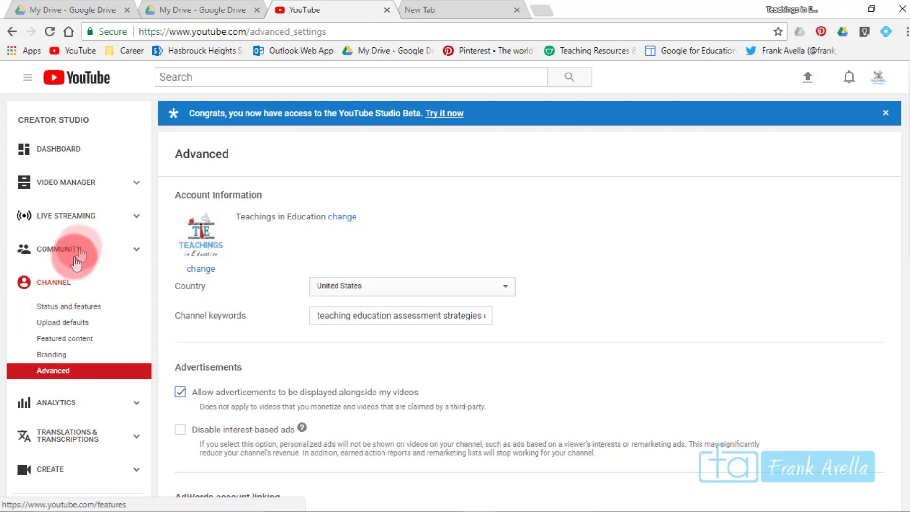
click(109, 216)
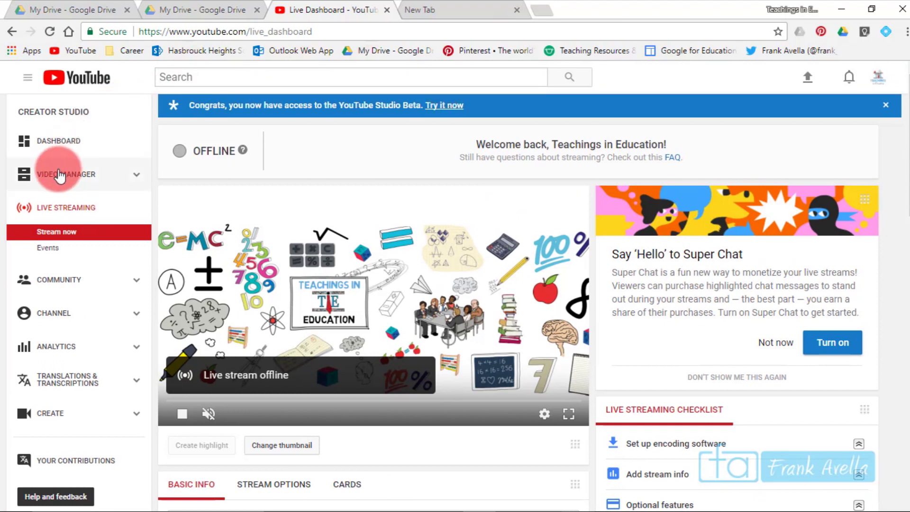
Step: Browse the channel's full list of 26 playlists in Video Manager
click(67, 173)
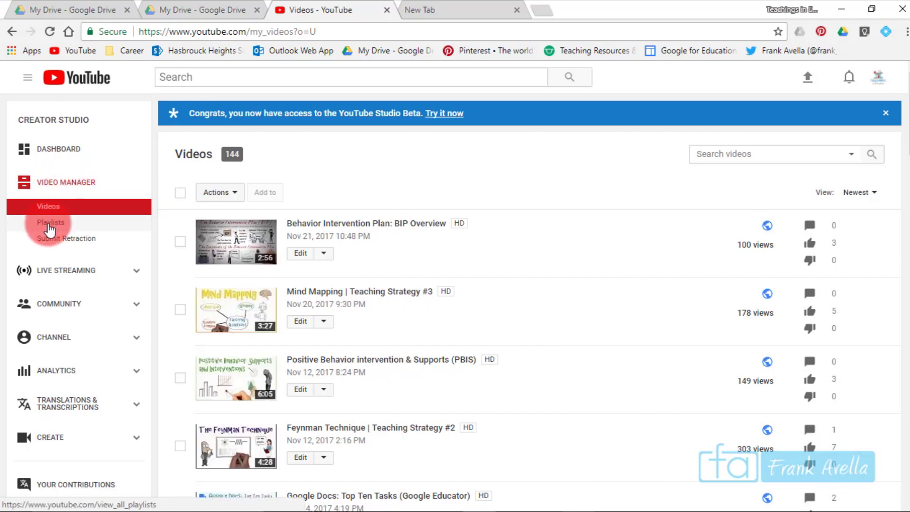
click(49, 222)
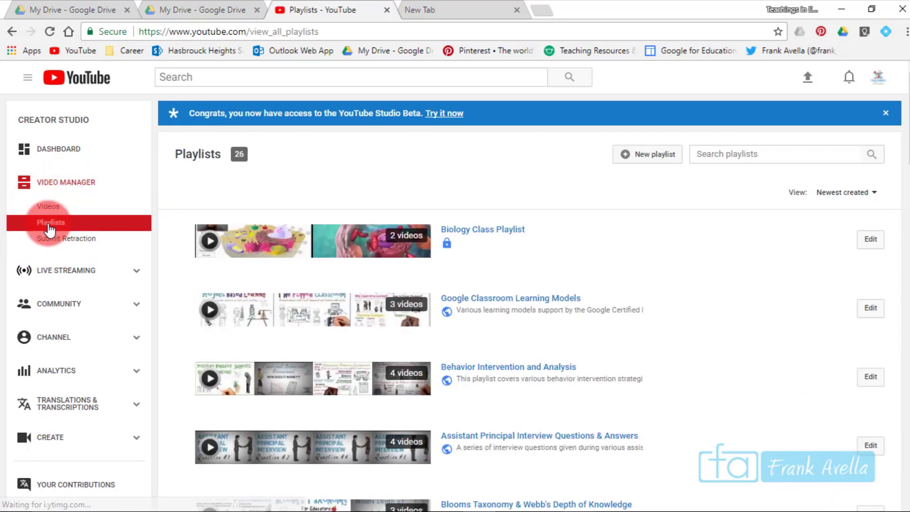
click(449, 198)
Step: Open the Biology Class Playlist for editing, close it, and go back to the Dashboard
click(870, 245)
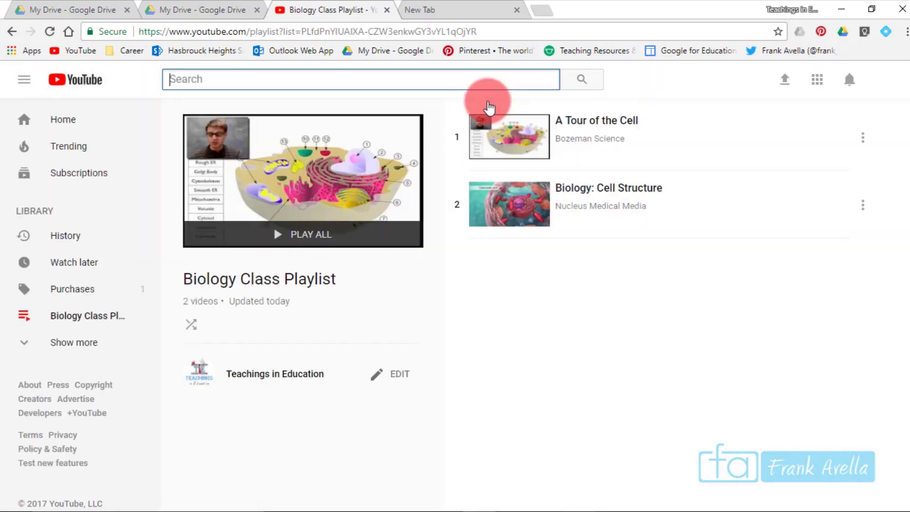
click(387, 10)
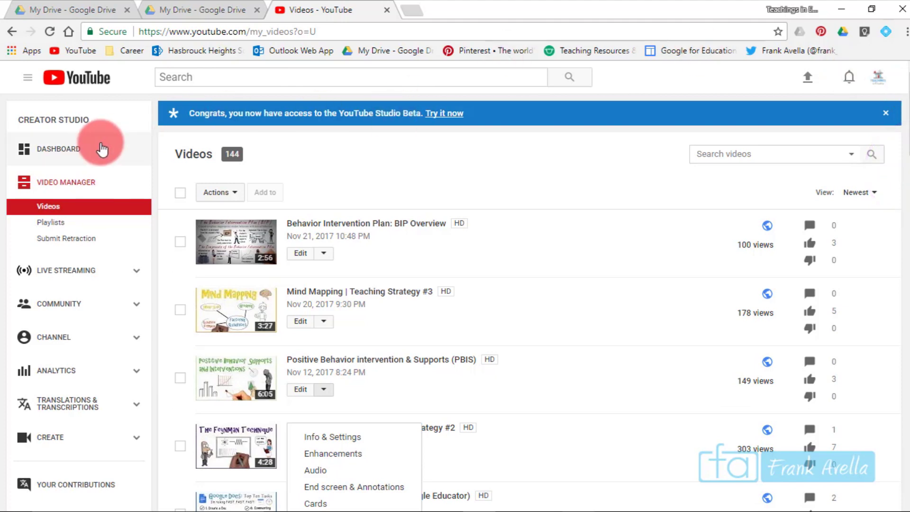
click(100, 150)
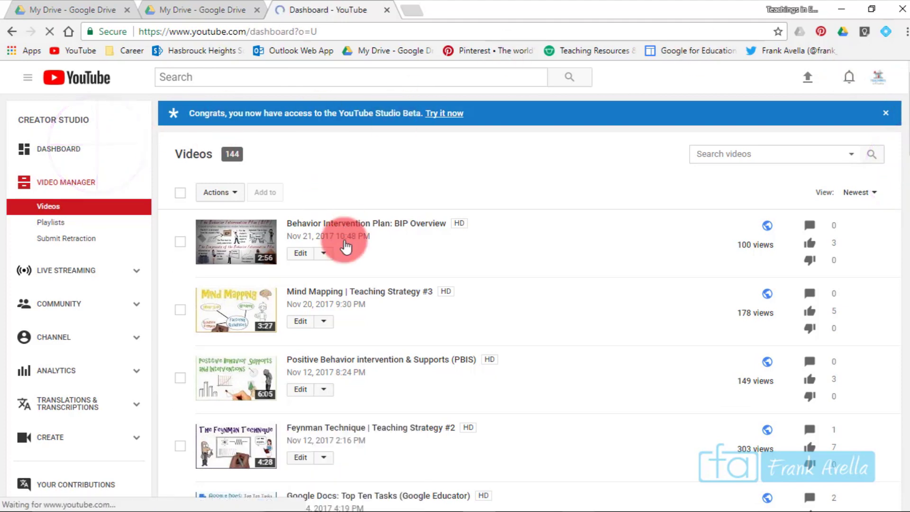